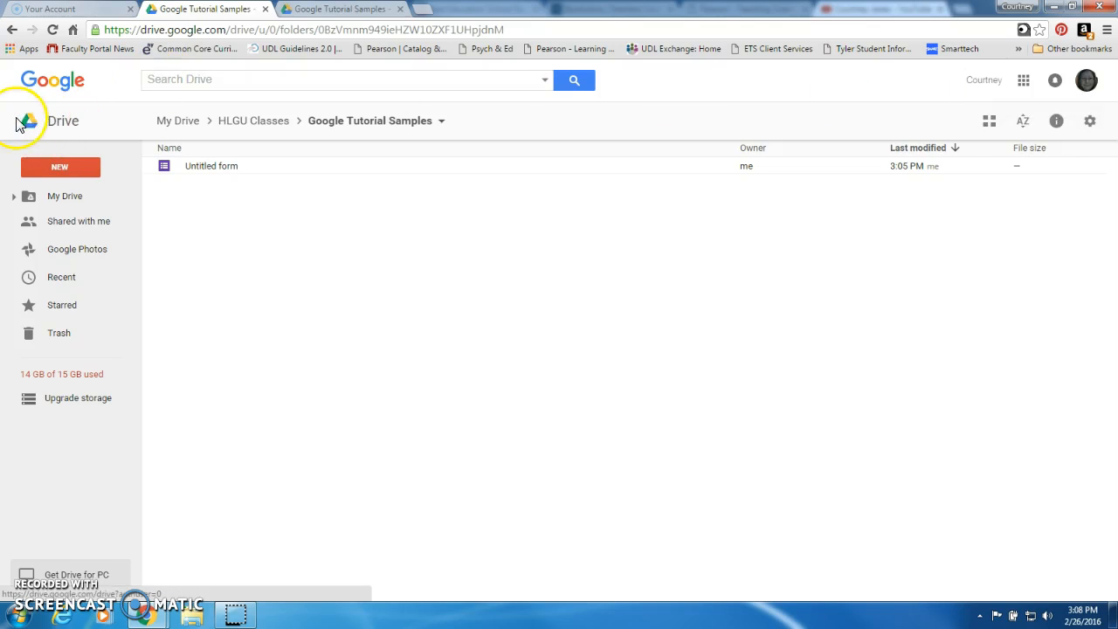
# Open the existing Untitled form from the Google Tutorial Samples folder.
pyautogui.click(58, 166)
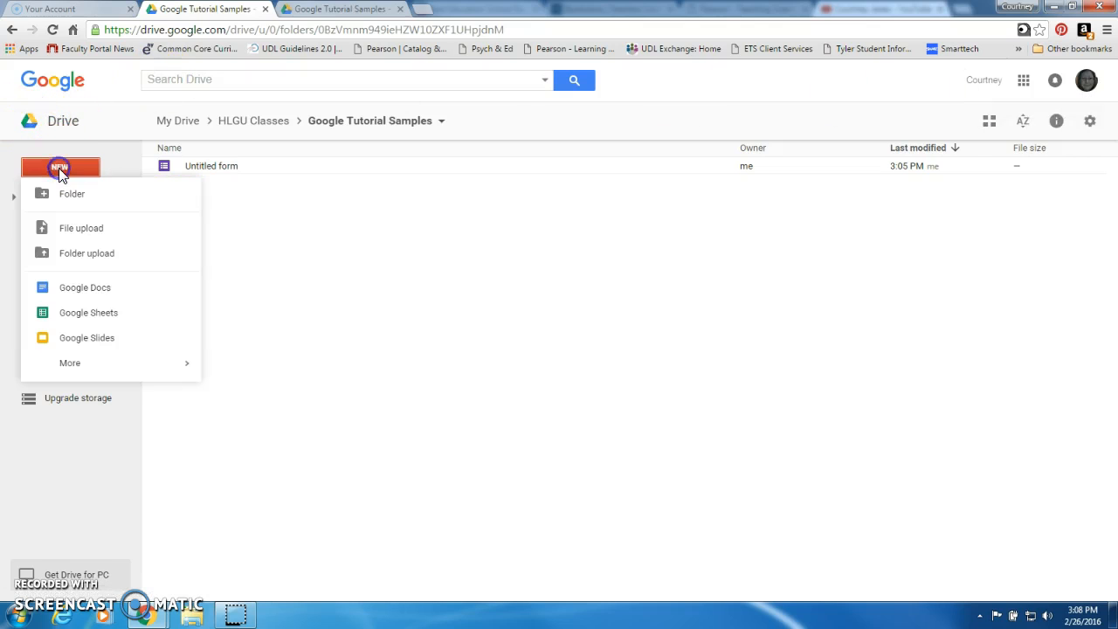
pyautogui.moveTo(139, 374)
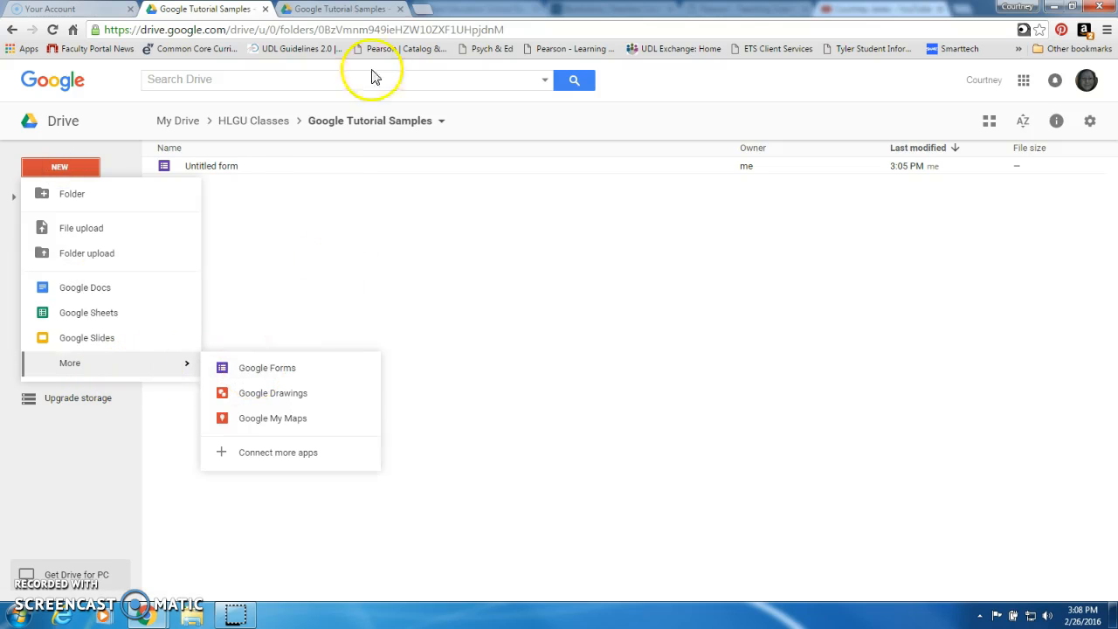
pyautogui.click(358, 10)
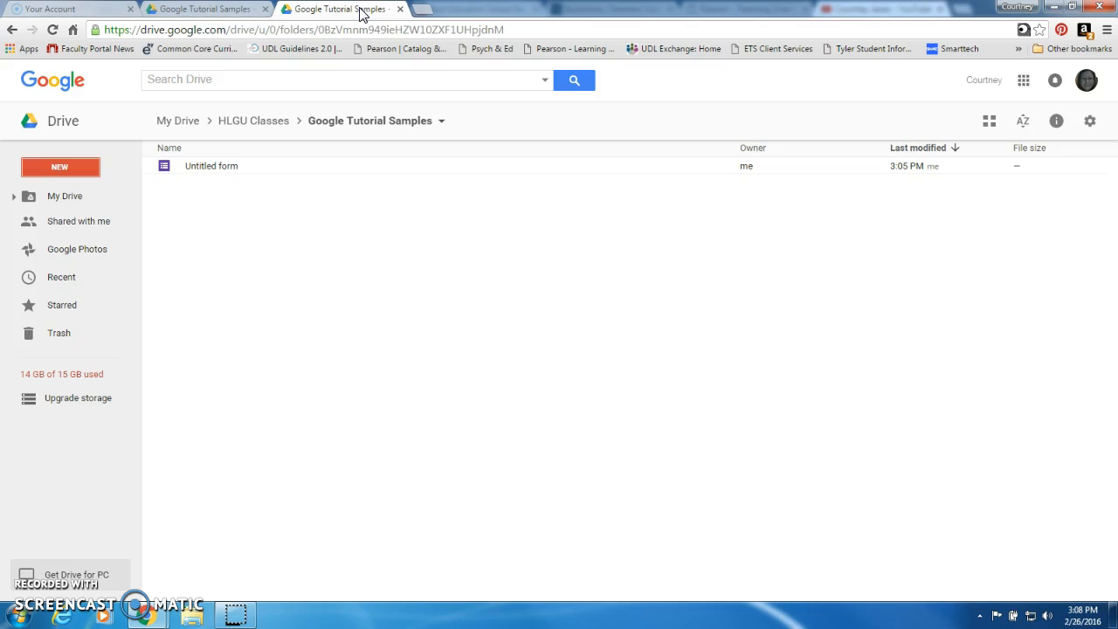
pyautogui.doubleClick(224, 165)
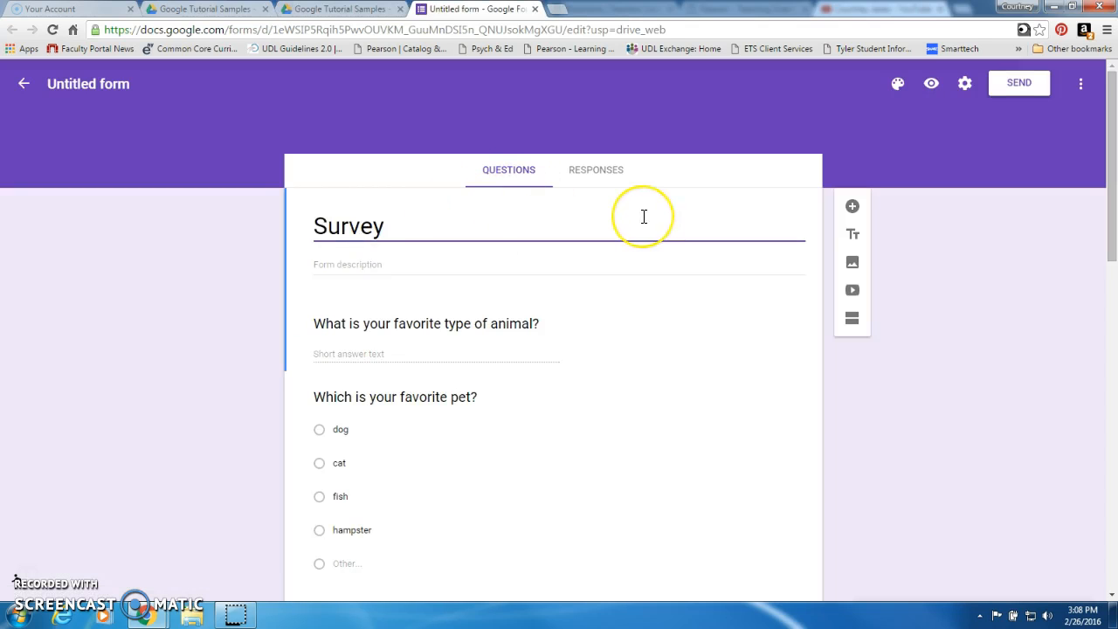
# Examine the form's title and its short-answer, multiple-choice and dropdown questions about favorite animals and pets, including the dropdown's question type.
pyautogui.click(402, 218)
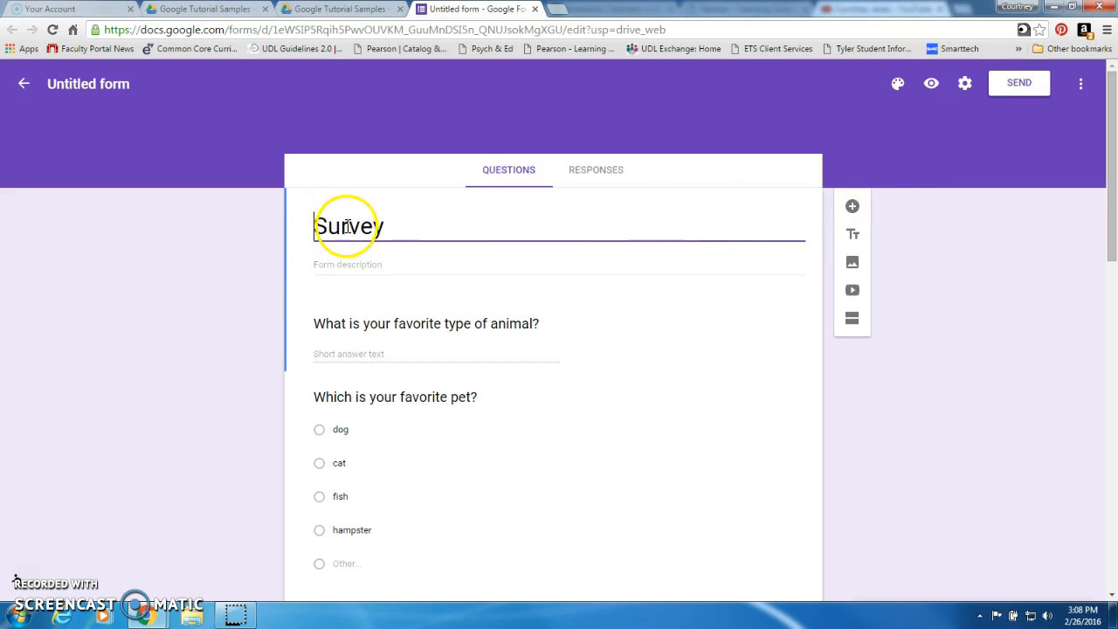
pyautogui.scroll(-1, 354, 227)
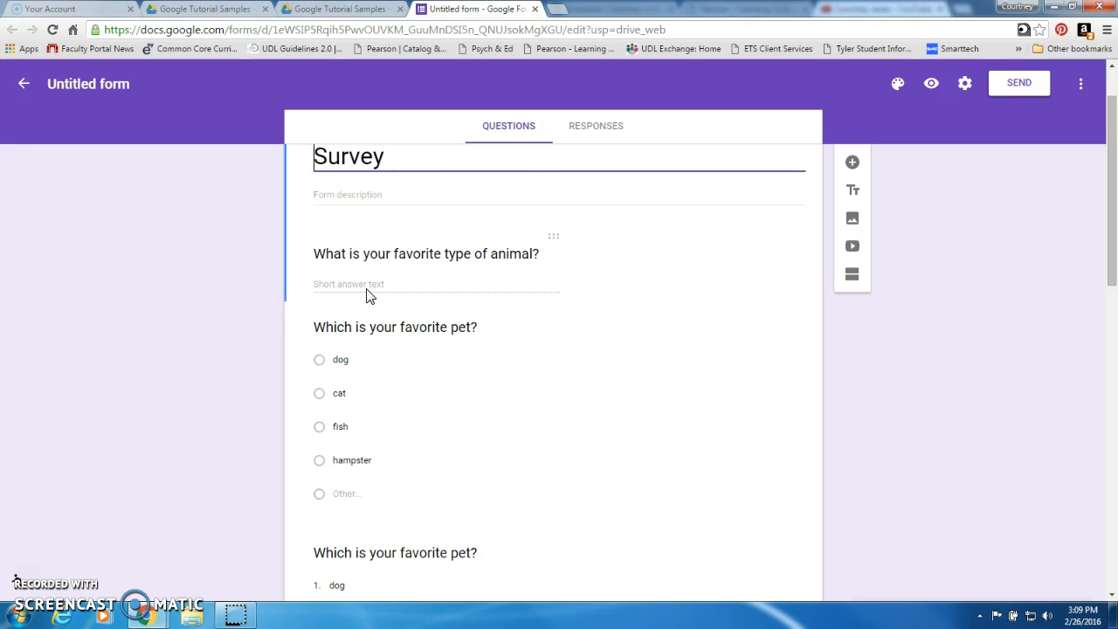
pyautogui.scroll(-1, 367, 290)
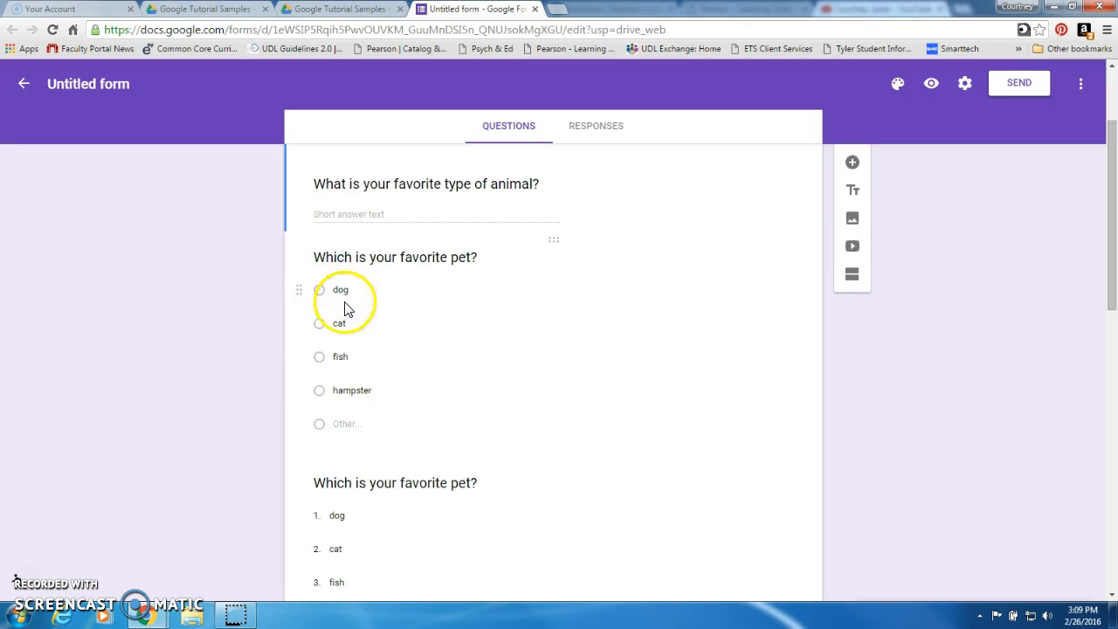
pyautogui.scroll(-1, 346, 360)
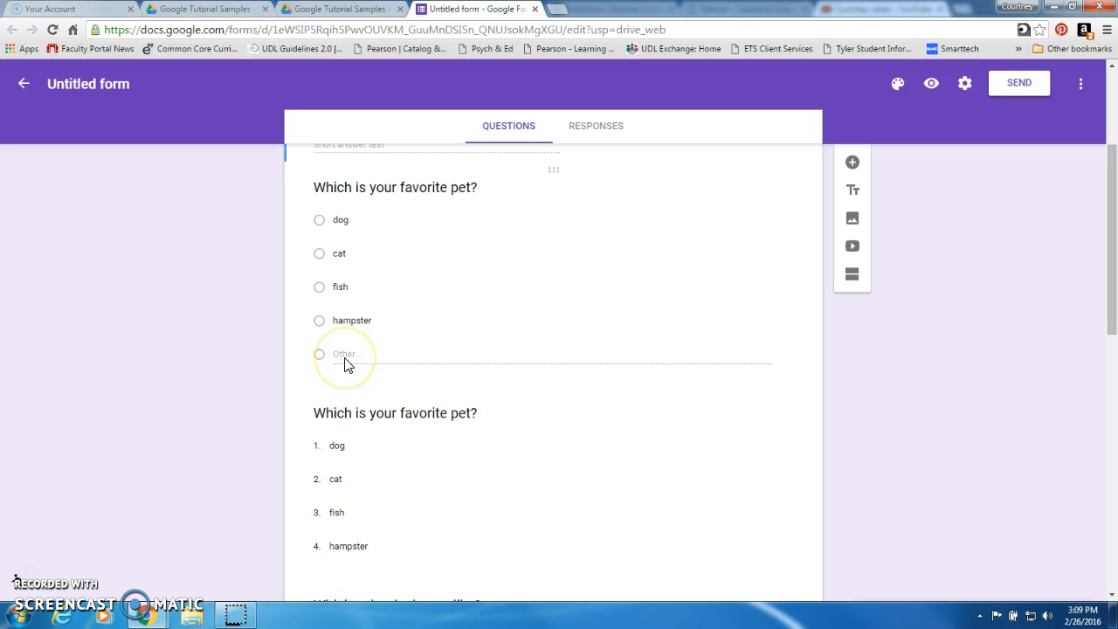
pyautogui.scroll(-1, 345, 364)
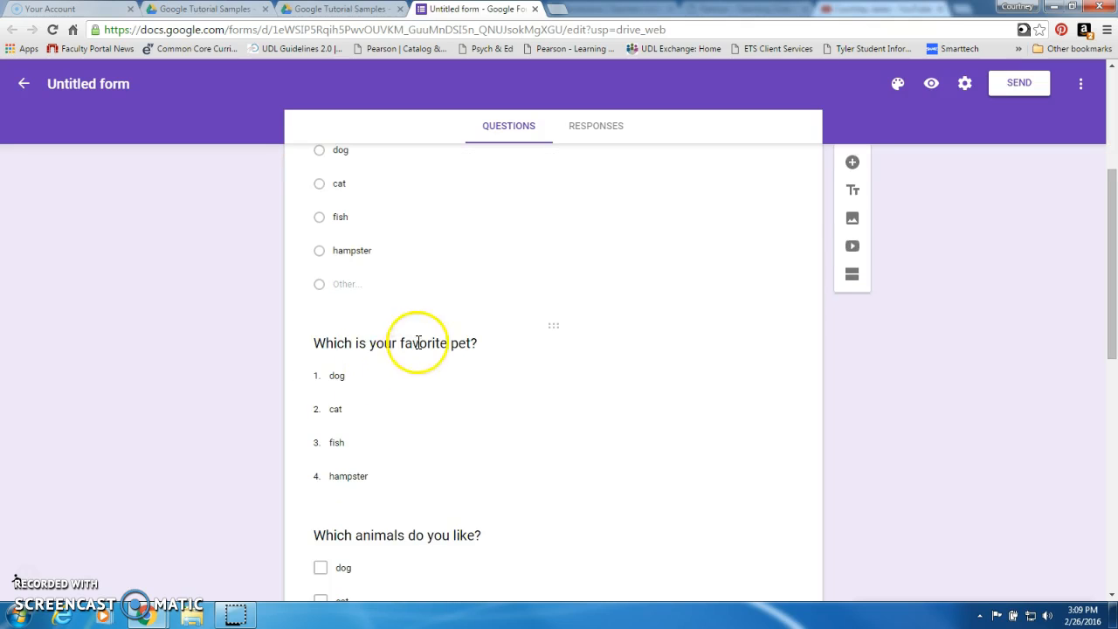
pyautogui.click(539, 370)
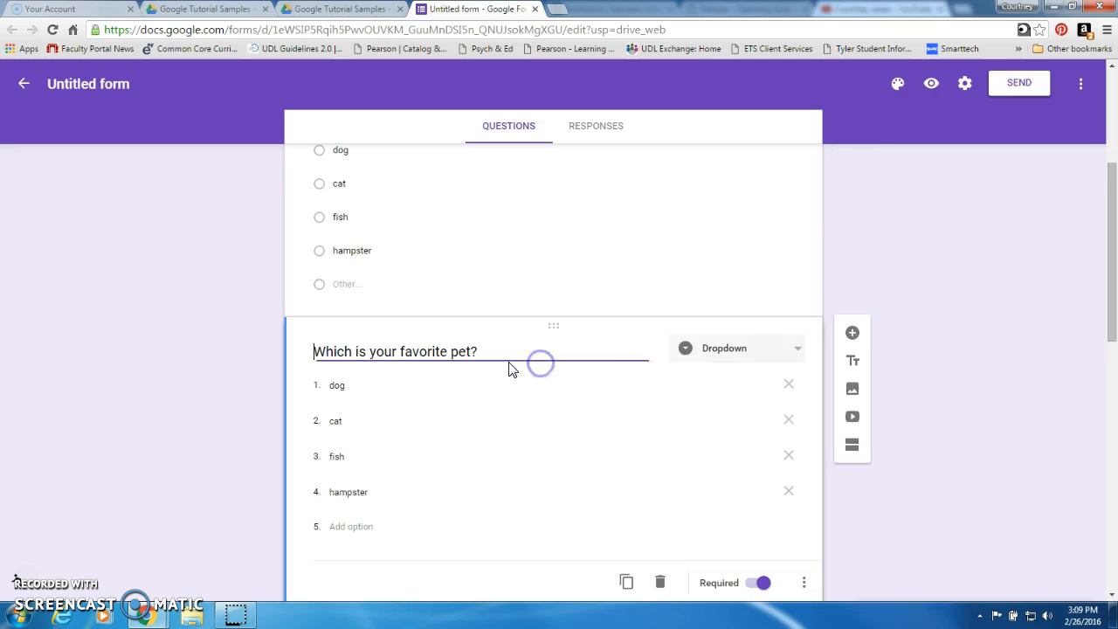
pyautogui.click(699, 358)
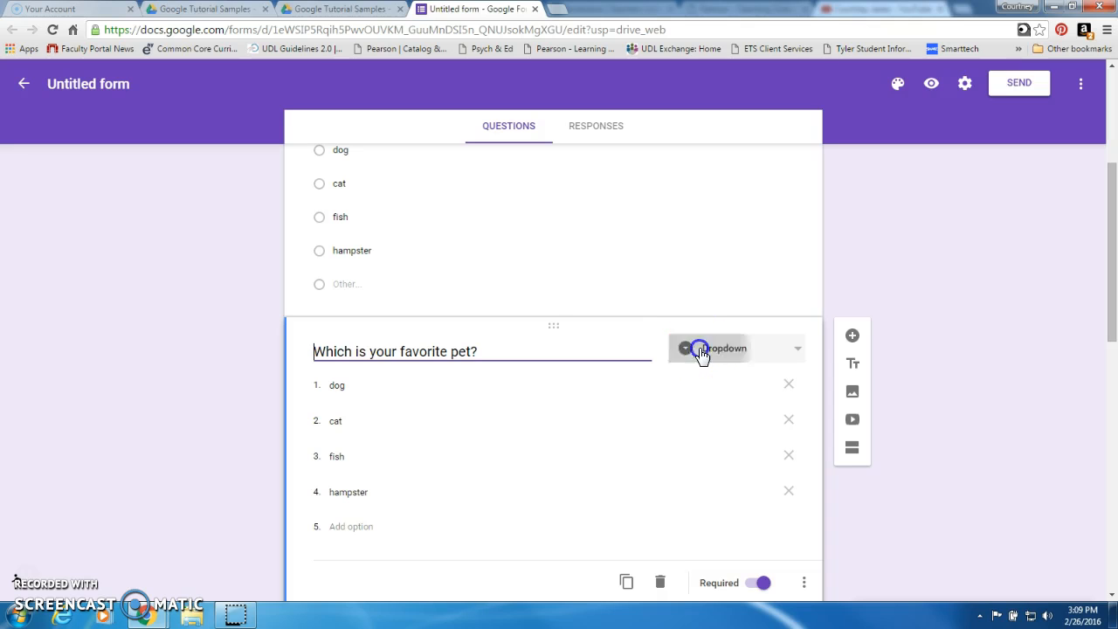
pyautogui.click(702, 353)
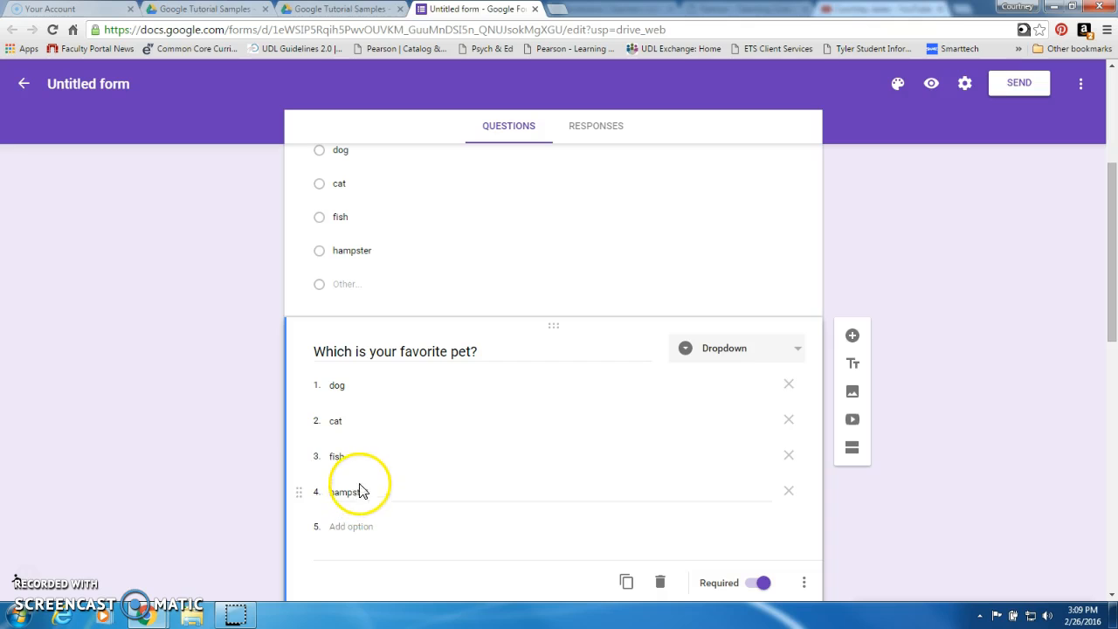
# Examine the remaining checkbox, linear scale, date and time questions, and the rows and columns of the multiple choice grid.
pyautogui.scroll(-3, 953, 356)
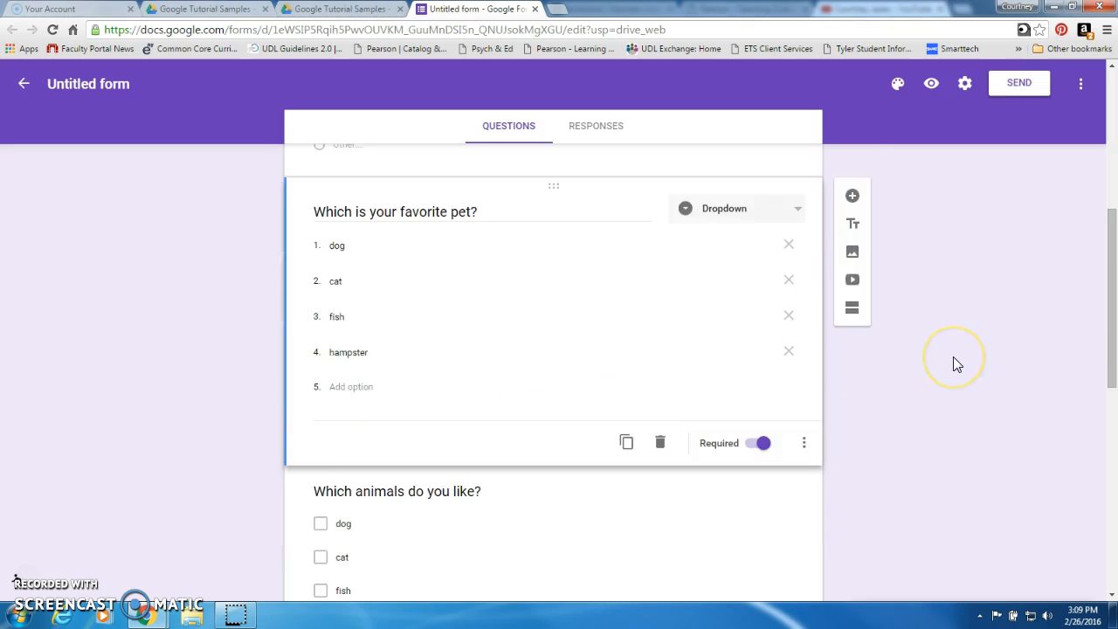
pyautogui.scroll(-1, 953, 356)
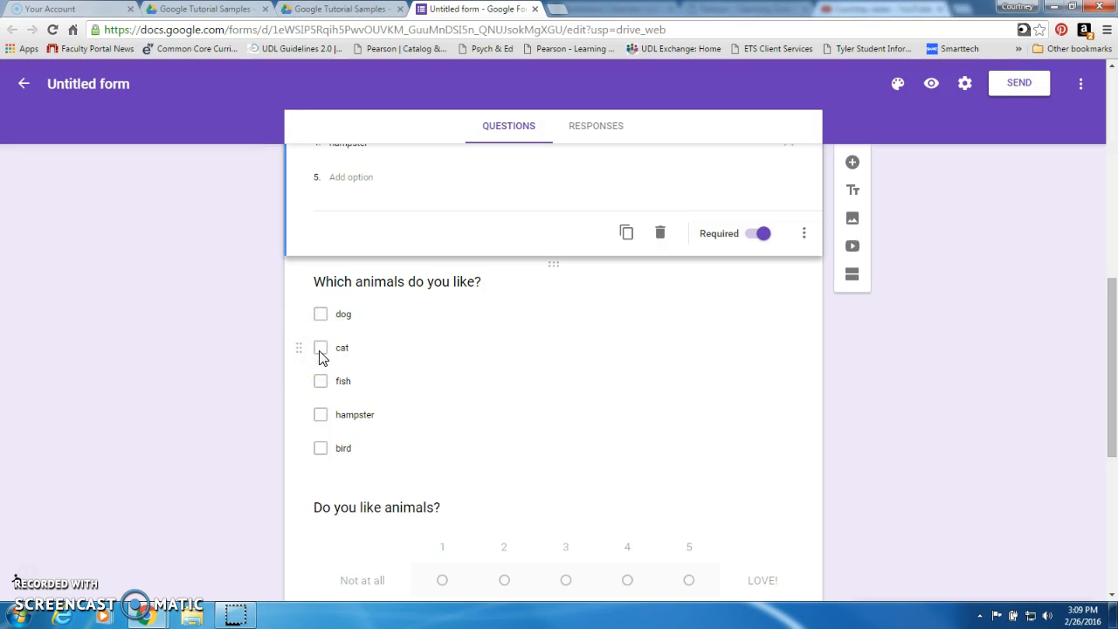
pyautogui.scroll(-2, 320, 356)
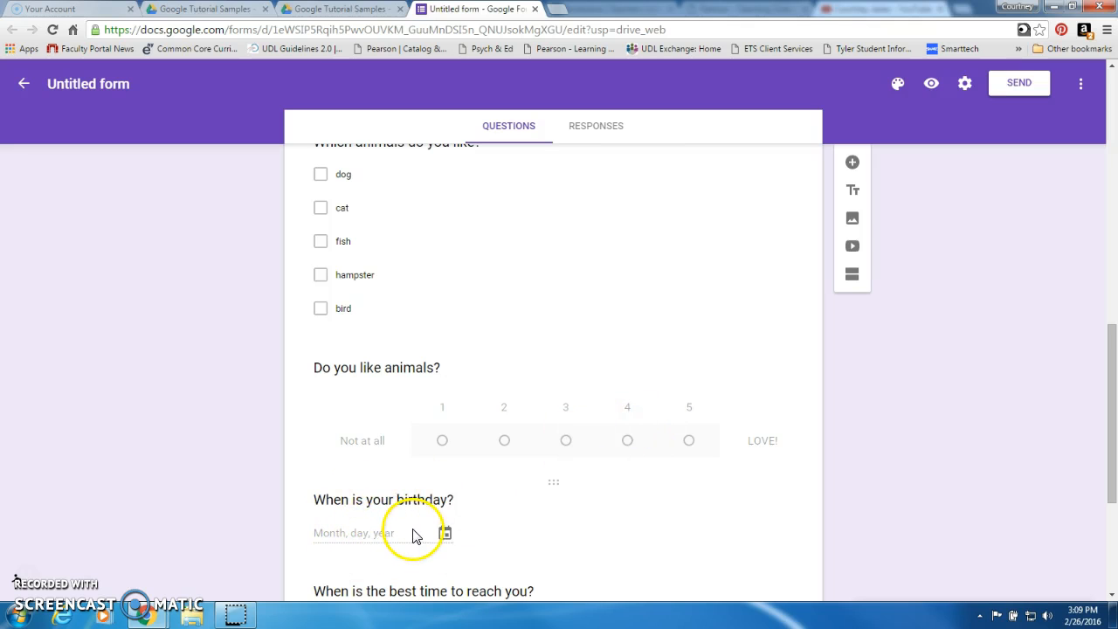
pyautogui.scroll(-1, 424, 515)
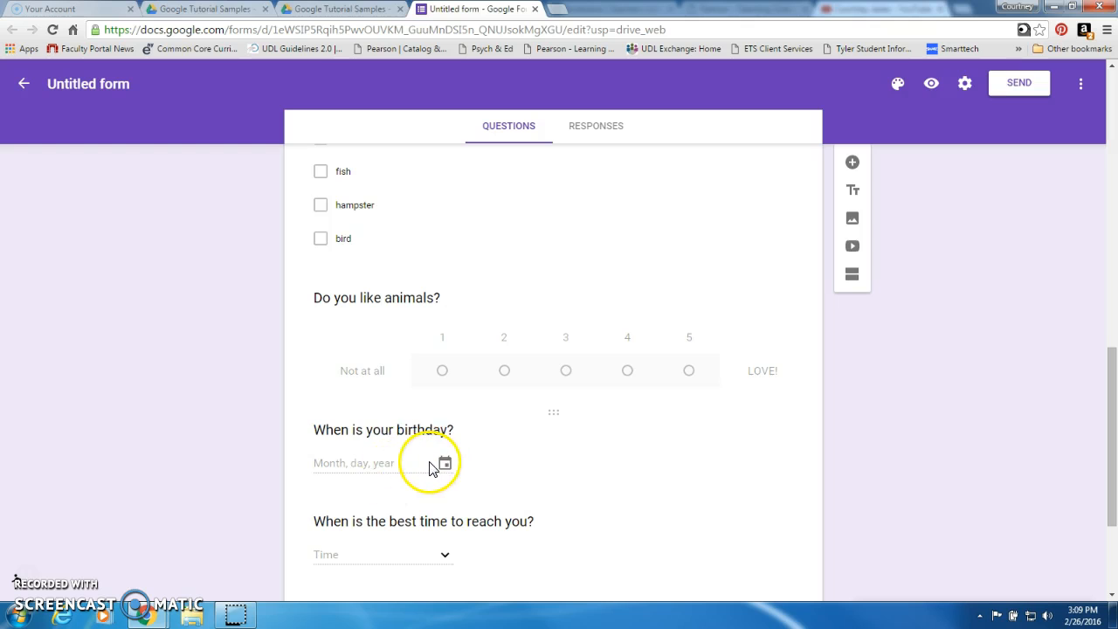
pyautogui.scroll(-1, 428, 467)
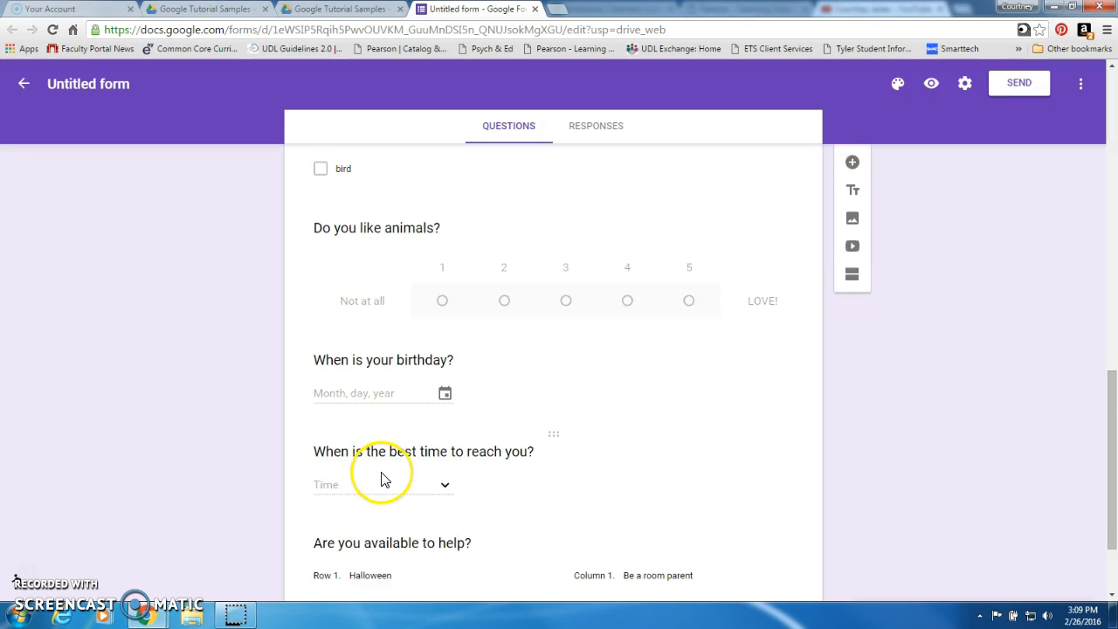
pyautogui.scroll(-1, 419, 475)
pyautogui.scroll(-1, 462, 459)
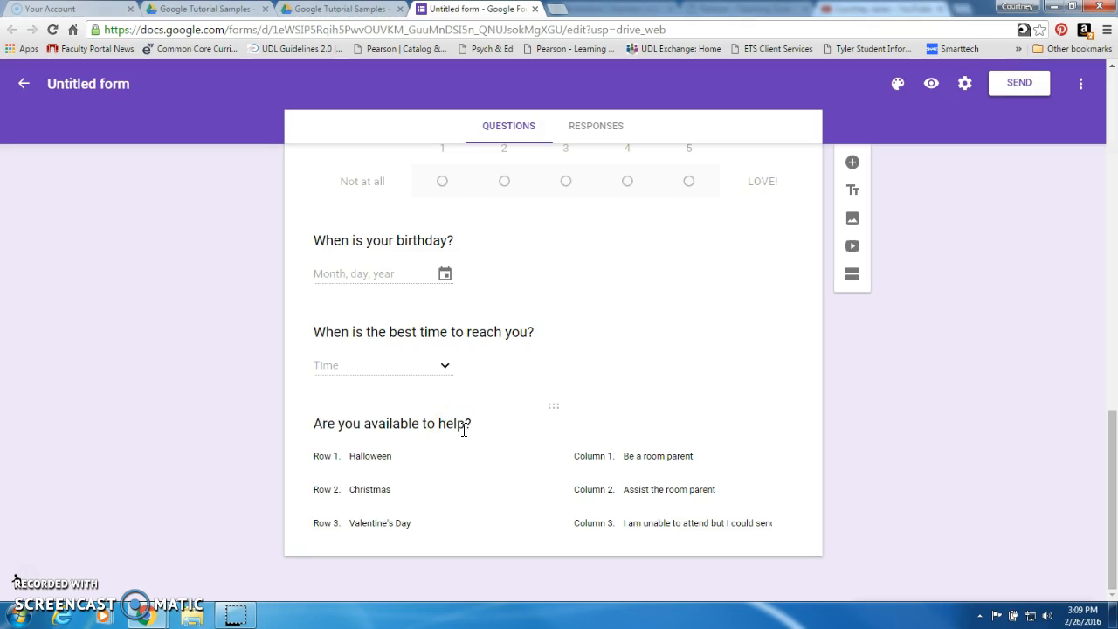
pyautogui.click(657, 489)
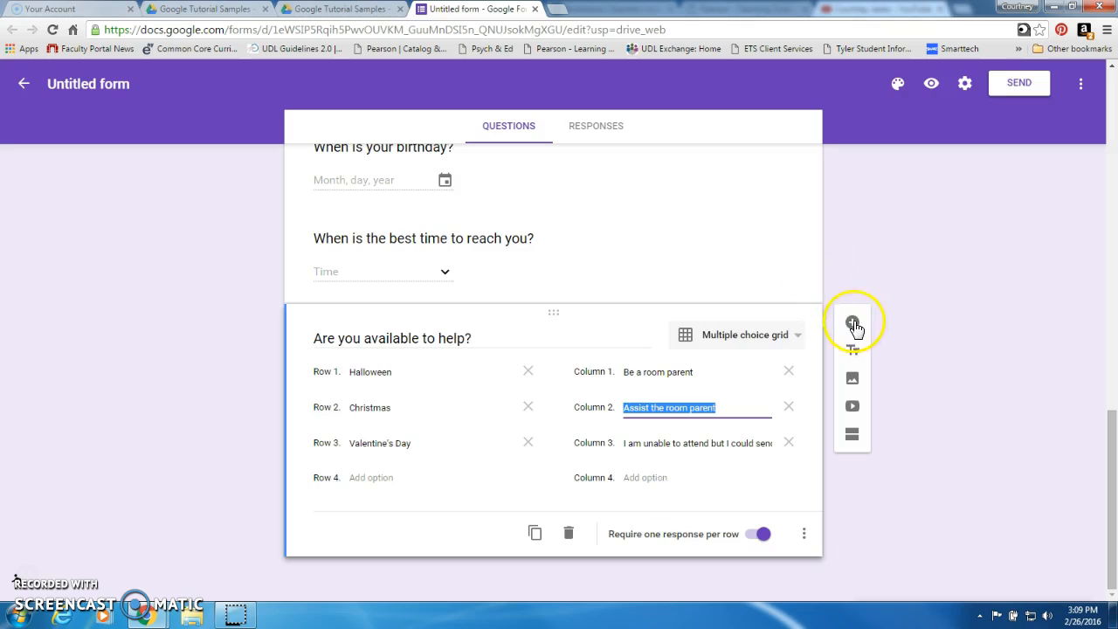
# Add a blank question after "Are you available to help?" and look through the available question types.
pyautogui.click(853, 323)
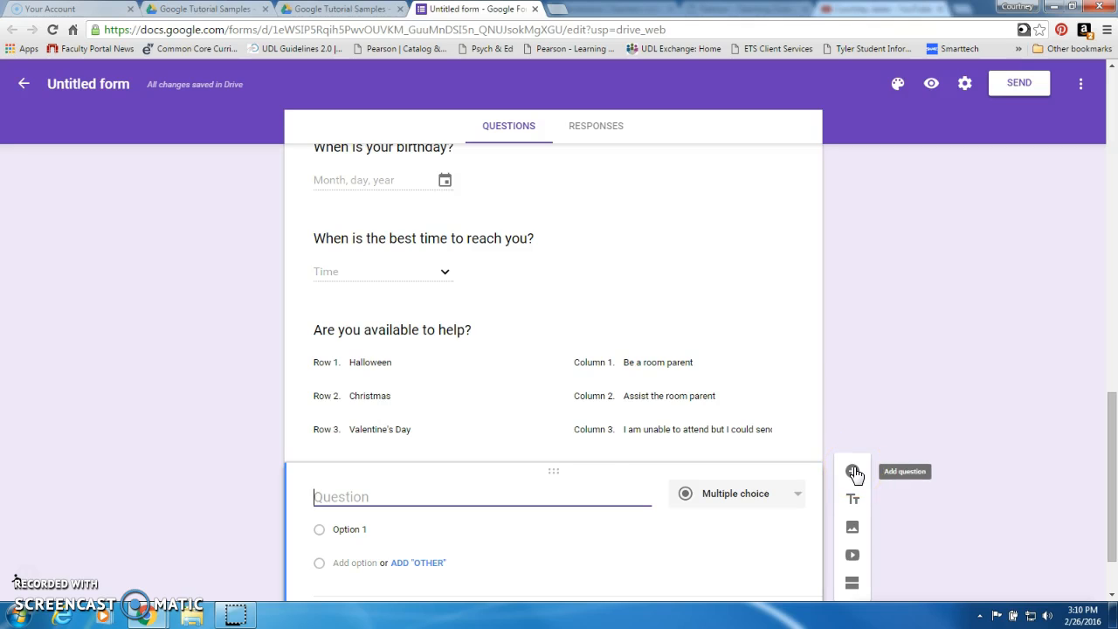
pyautogui.scroll(-1, 574, 459)
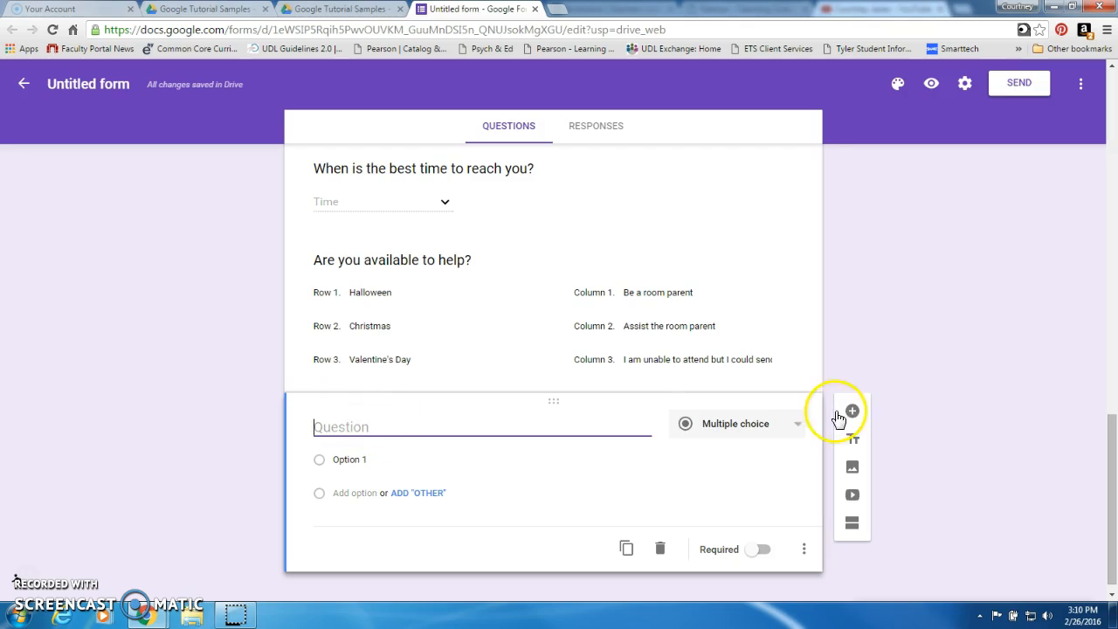
pyautogui.click(781, 427)
pyautogui.scroll(-1, 781, 429)
pyautogui.scroll(-2, 781, 429)
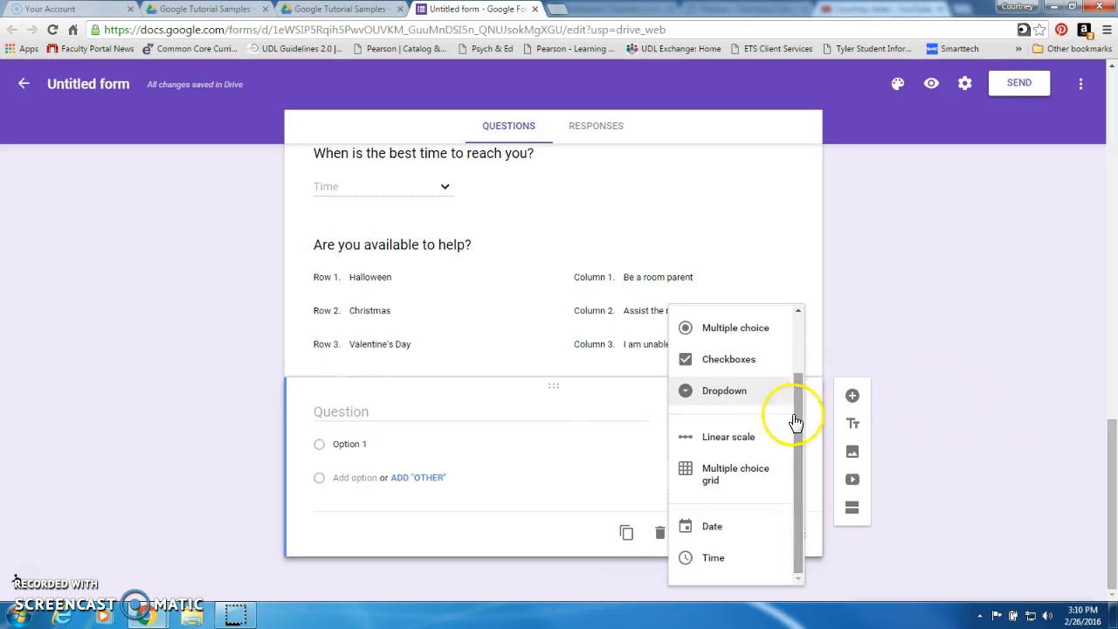
pyautogui.scroll(3, 794, 423)
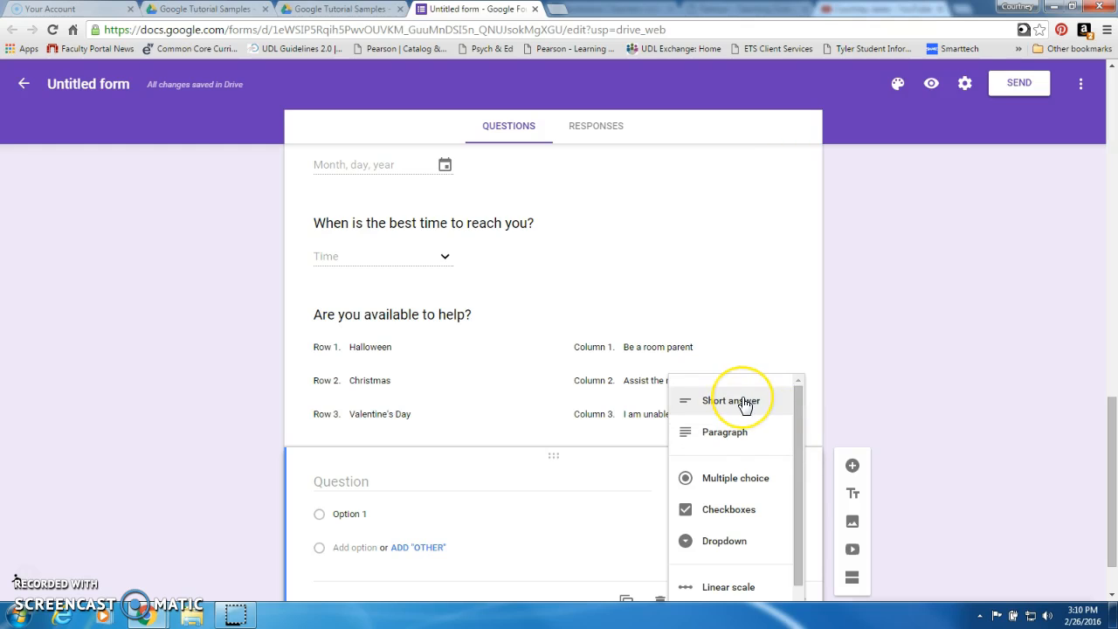
pyautogui.click(725, 442)
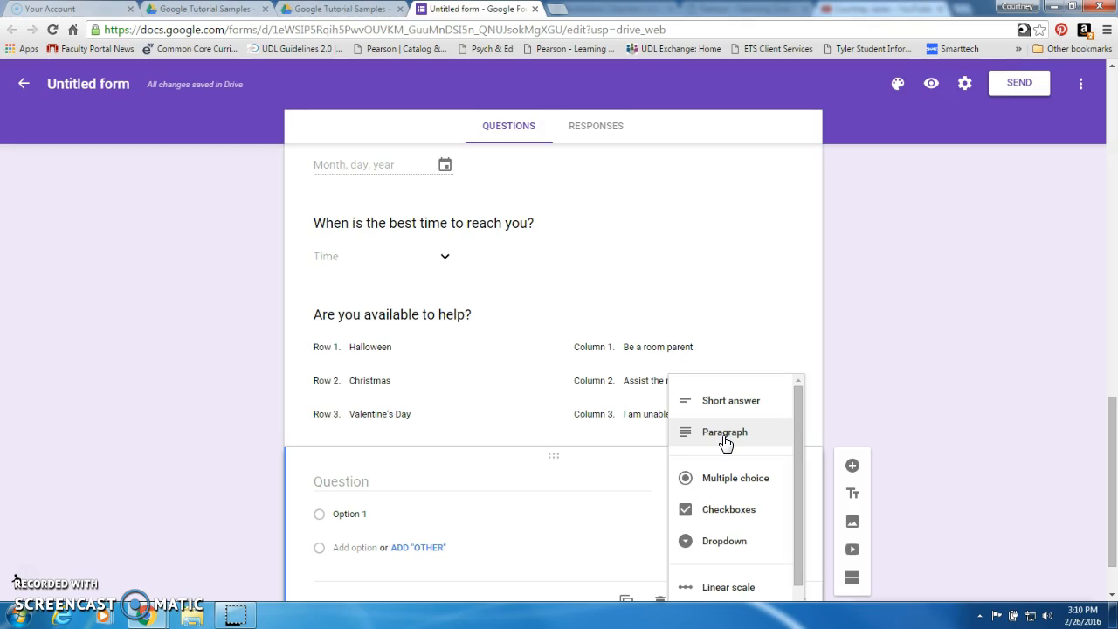
pyautogui.click(737, 479)
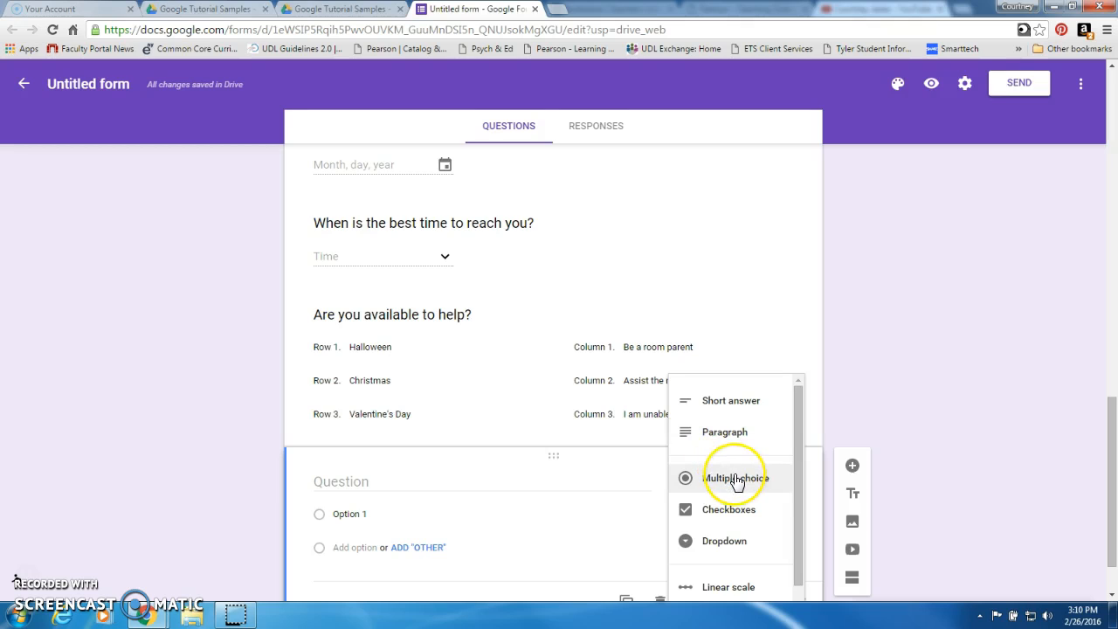
pyautogui.click(725, 512)
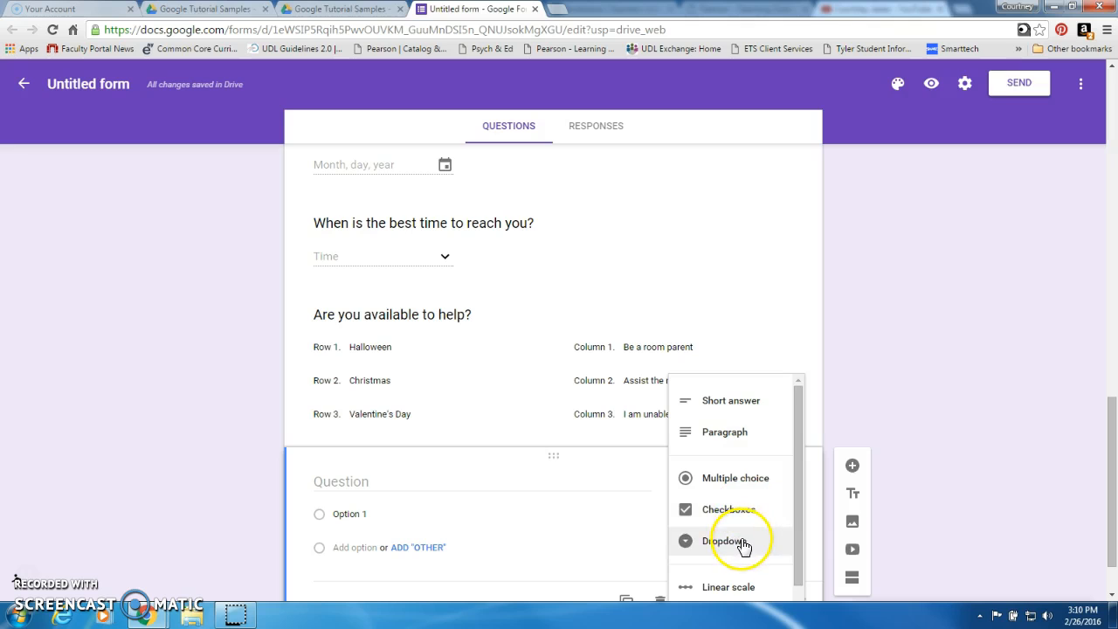
pyautogui.scroll(-1, 742, 545)
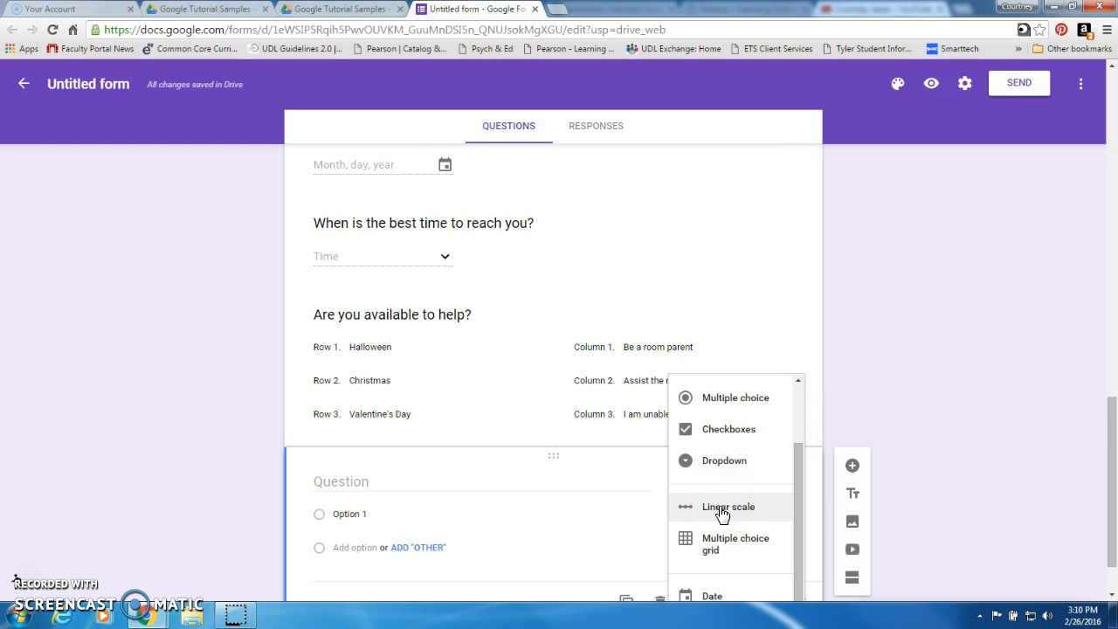
pyautogui.scroll(-1, 722, 513)
pyautogui.click(728, 490)
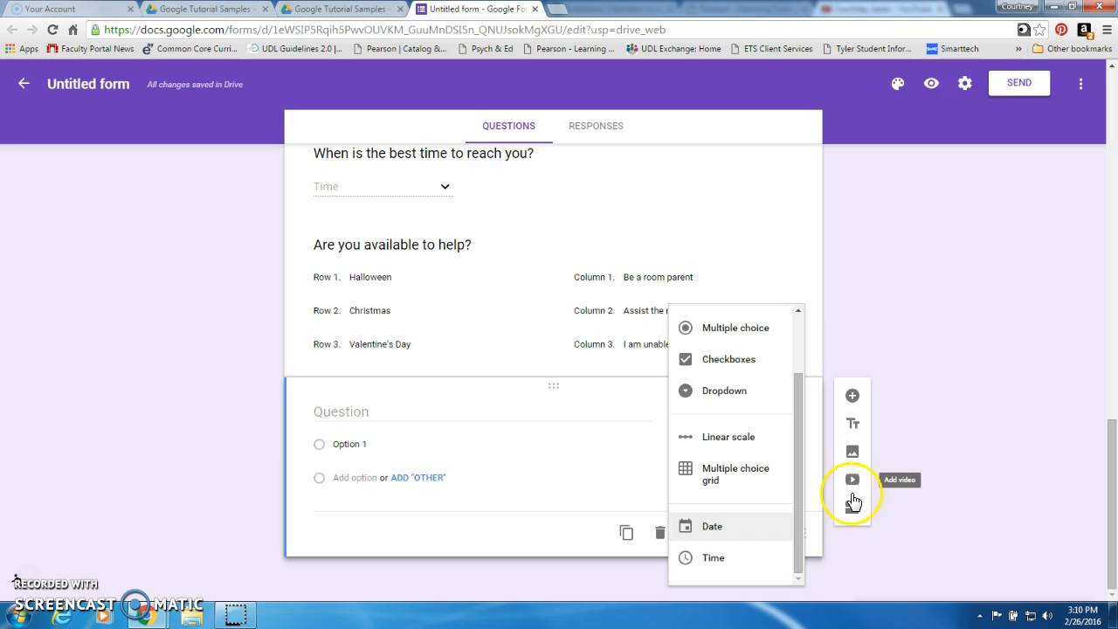
# Leave the question type choices and delete the blank question at the end of the form.
pyautogui.click(926, 369)
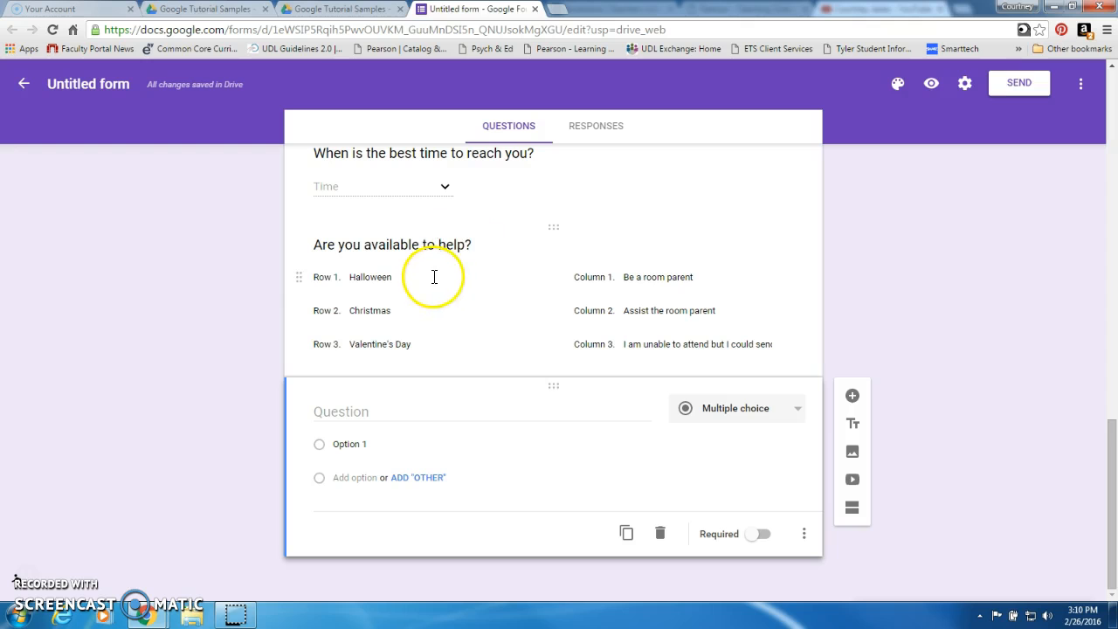
pyautogui.click(659, 532)
# Move the multiple-choice "Which is your favorite pet?" question below the dropdown question of the same name.
pyautogui.scroll(6, 544, 254)
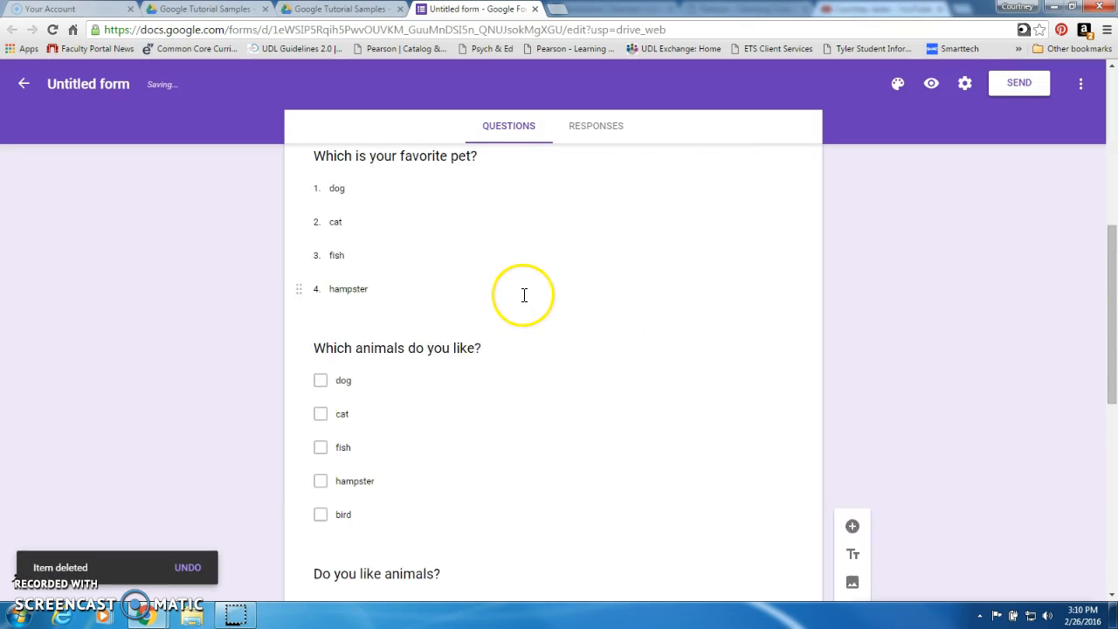
pyautogui.click(517, 232)
pyautogui.click(764, 417)
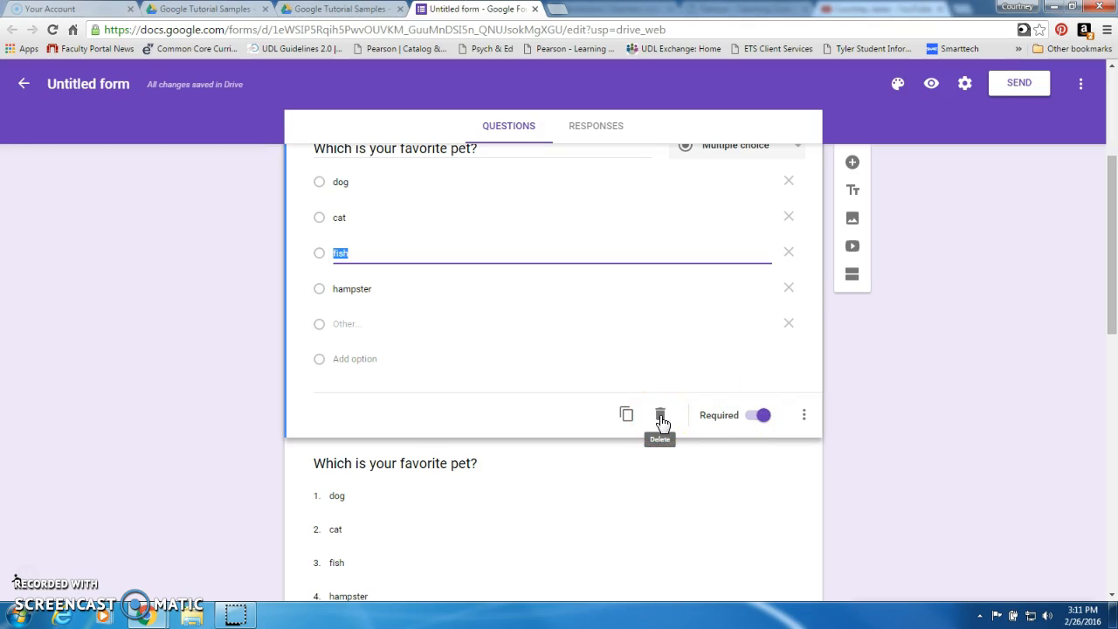
pyautogui.scroll(1, 576, 227)
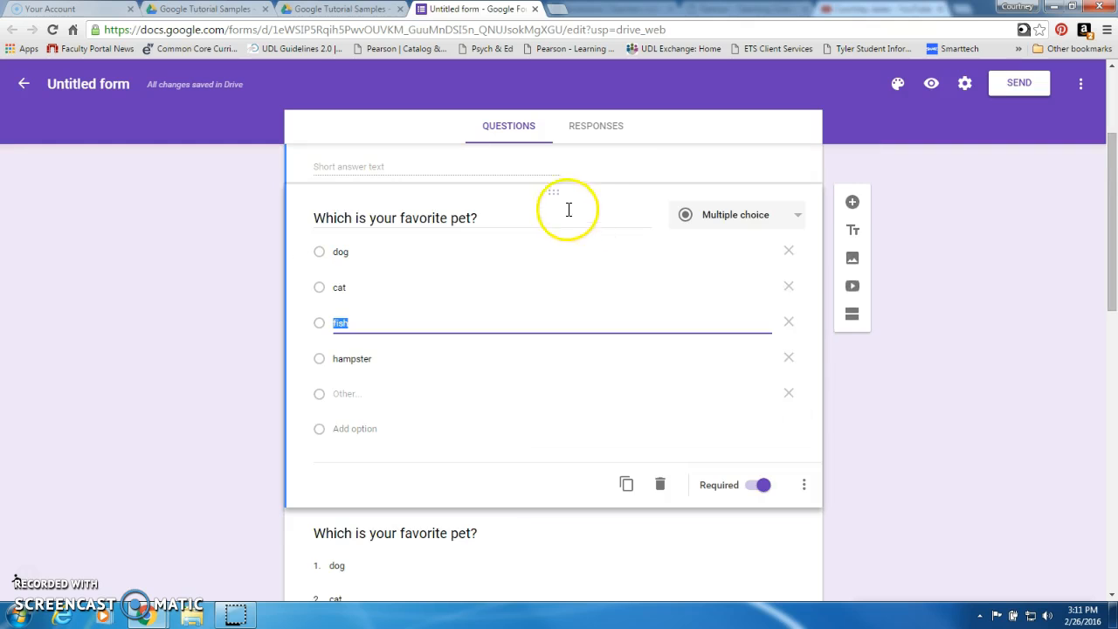
pyautogui.moveTo(554, 193); pyautogui.dragTo(553, 469)
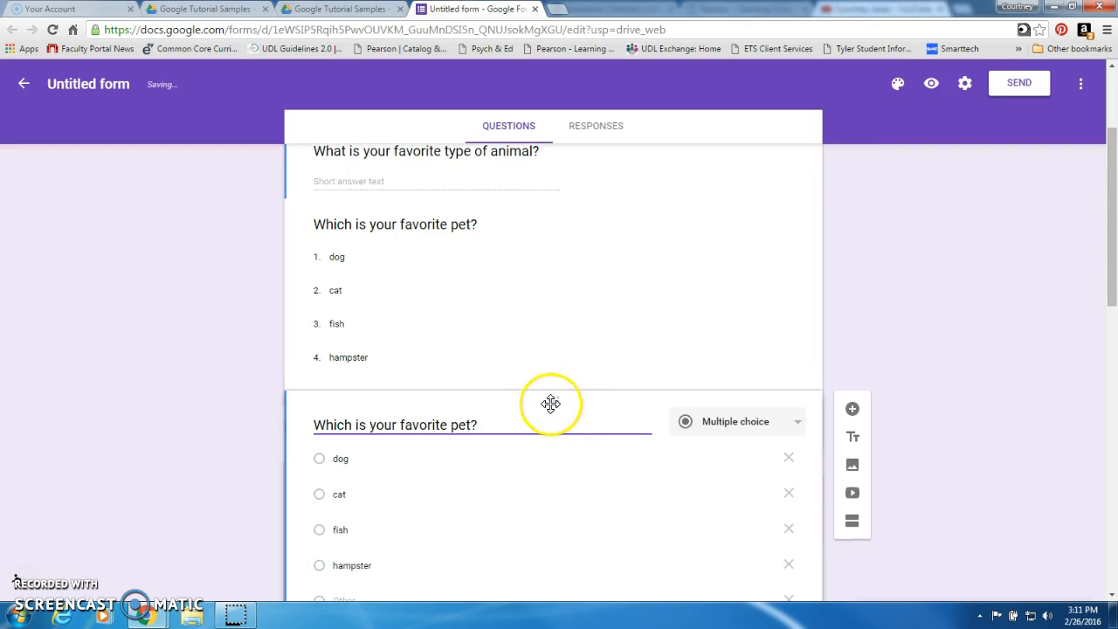
# Move the multiple-choice "Which is your favorite pet?" question above "What is your favorite type of animal?" and check the question order.
pyautogui.moveTo(550, 402); pyautogui.dragTo(553, 171)
pyautogui.scroll(-3, 921, 350)
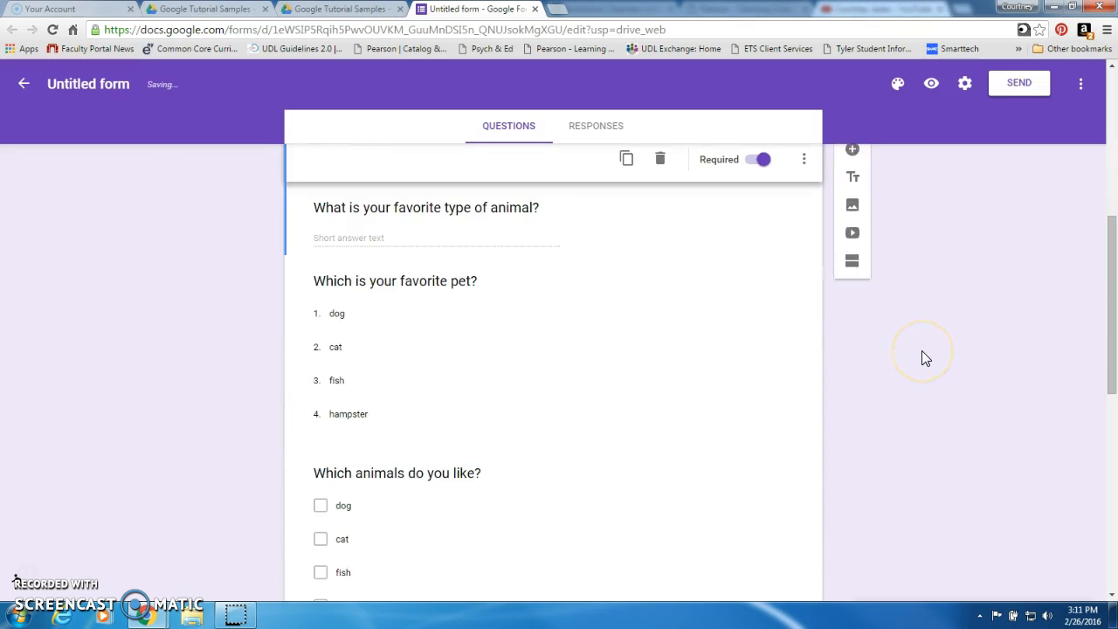
pyautogui.scroll(-3, 922, 350)
pyautogui.scroll(10, 922, 350)
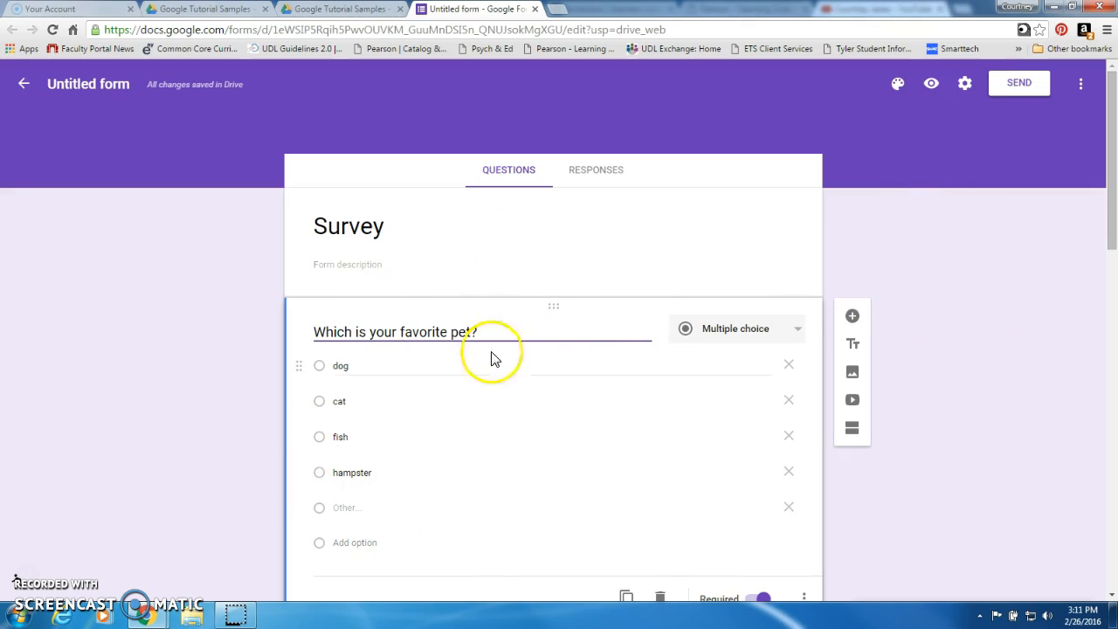
# Remove the "Other" option from the multiple-choice "Which is your favorite pet?" question and preview the form.
pyautogui.click(788, 507)
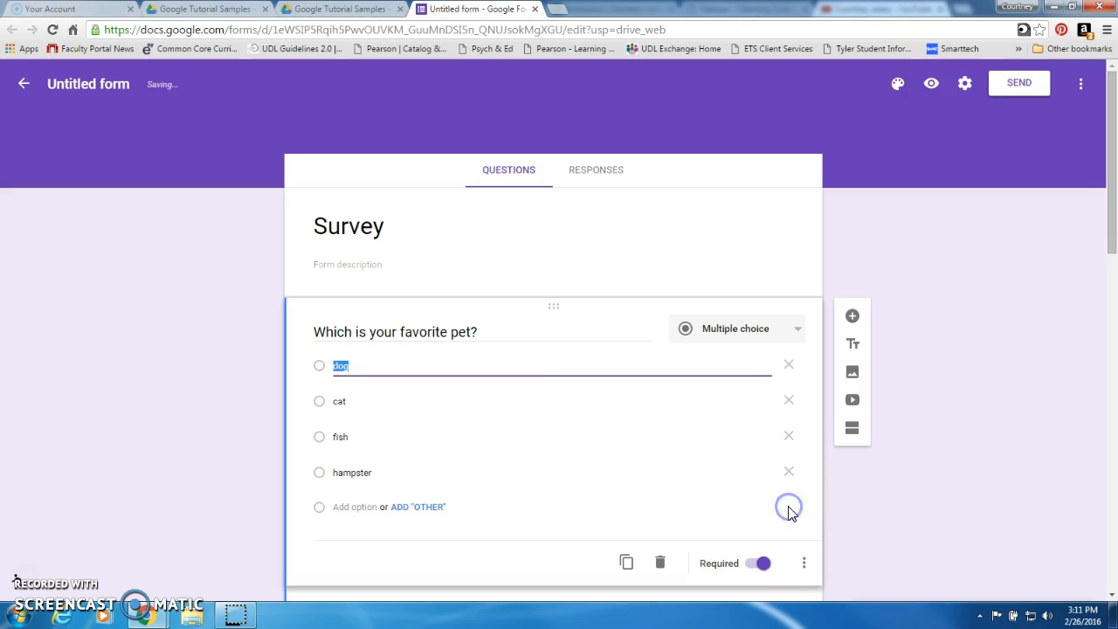
pyautogui.click(929, 84)
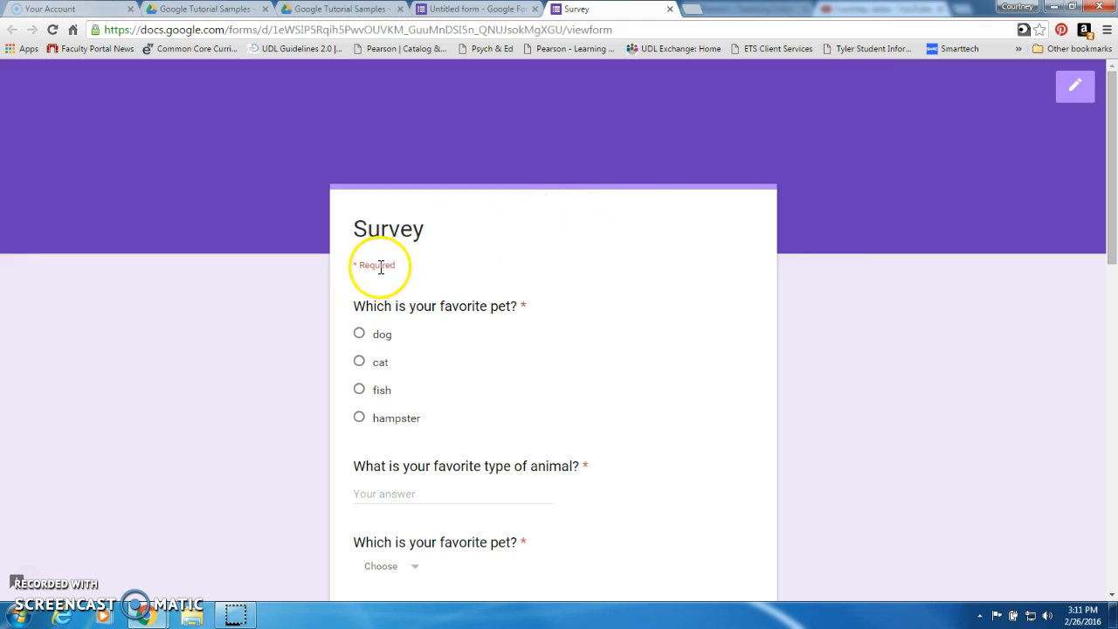
# Answer the first three preview questions with cat as favorite pet, "fish" as favorite animal type, and cat in the dropdown.
pyautogui.click(361, 362)
pyautogui.scroll(-1, 416, 386)
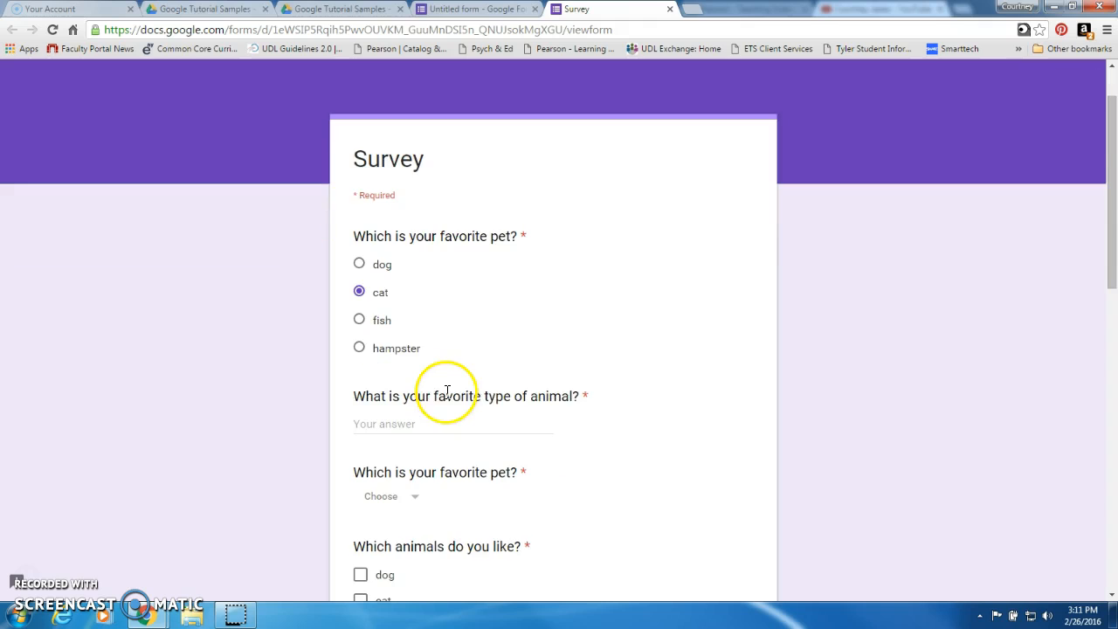
pyautogui.click(450, 428)
pyautogui.click(444, 425)
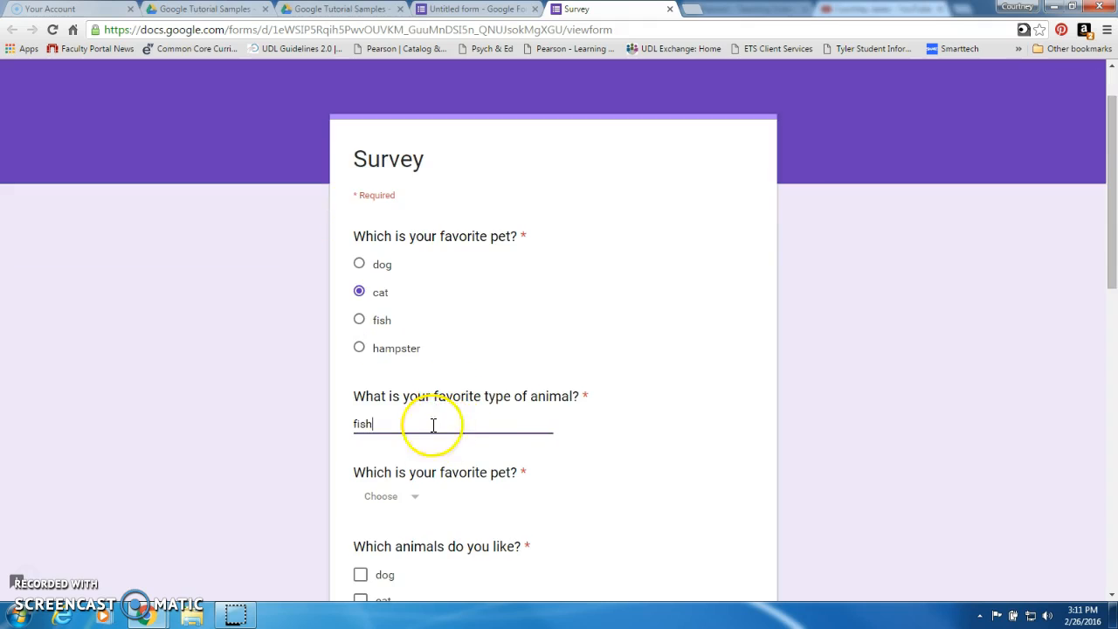
pyautogui.click(420, 497)
pyautogui.click(388, 517)
# Select dog, cat, fish and hampster as liked animals, and rate "Do you like animals?" as 3.
pyautogui.scroll(-3, 823, 455)
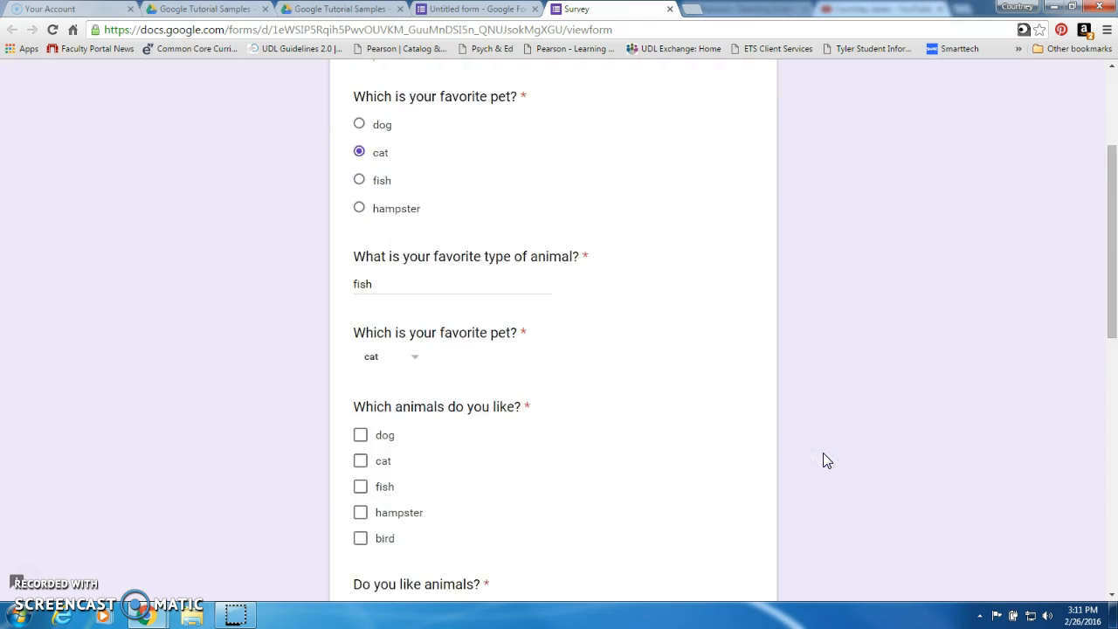
pyautogui.click(358, 394)
pyautogui.scroll(-2, 913, 431)
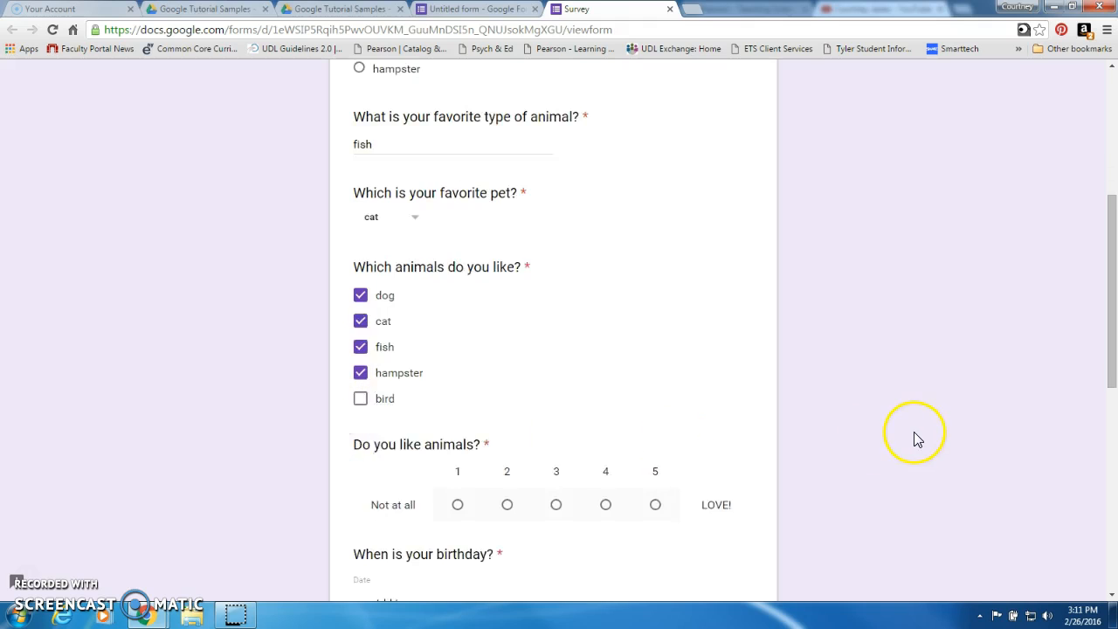
pyautogui.click(556, 436)
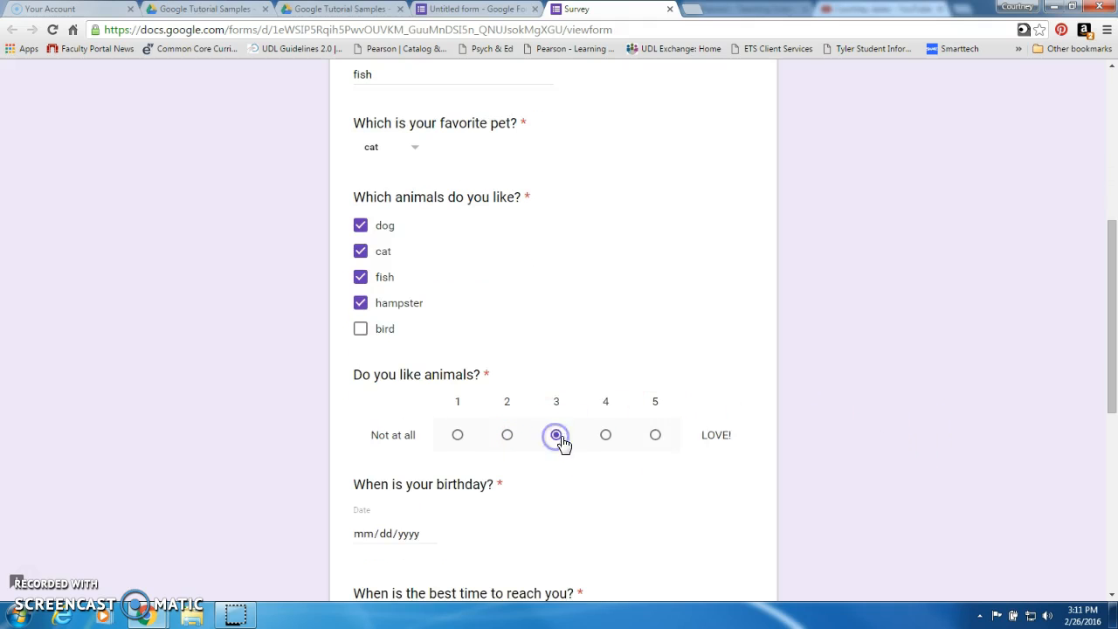
# Examine the birthday question's calendar and month choices and the AM/PM choice of the best-time question, leaving both unanswered.
pyautogui.scroll(-2, 809, 450)
pyautogui.click(386, 392)
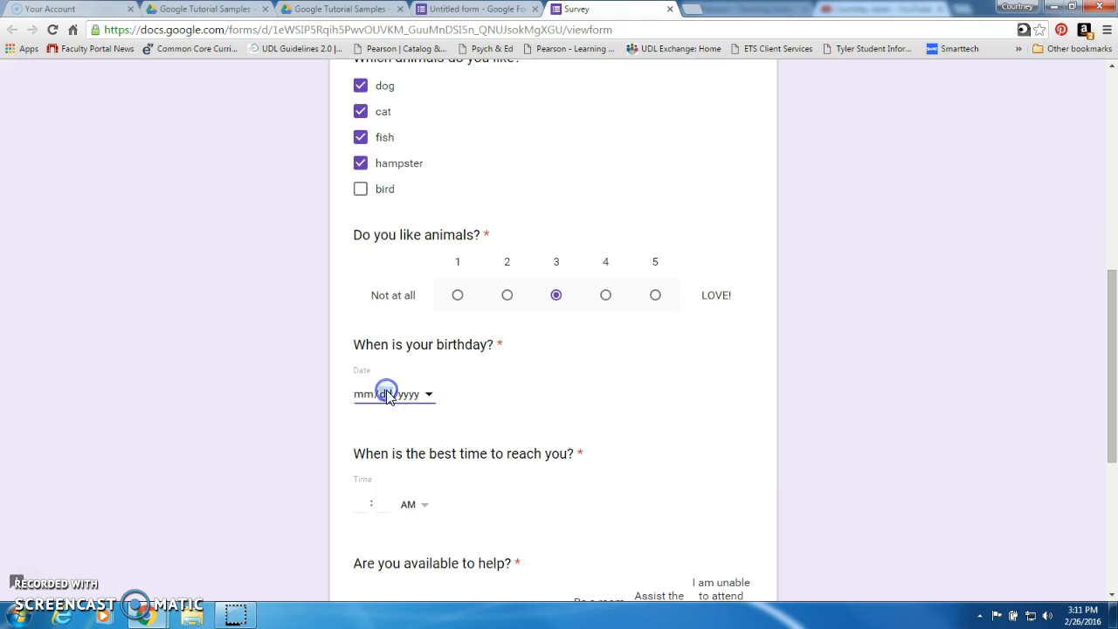
pyautogui.click(427, 394)
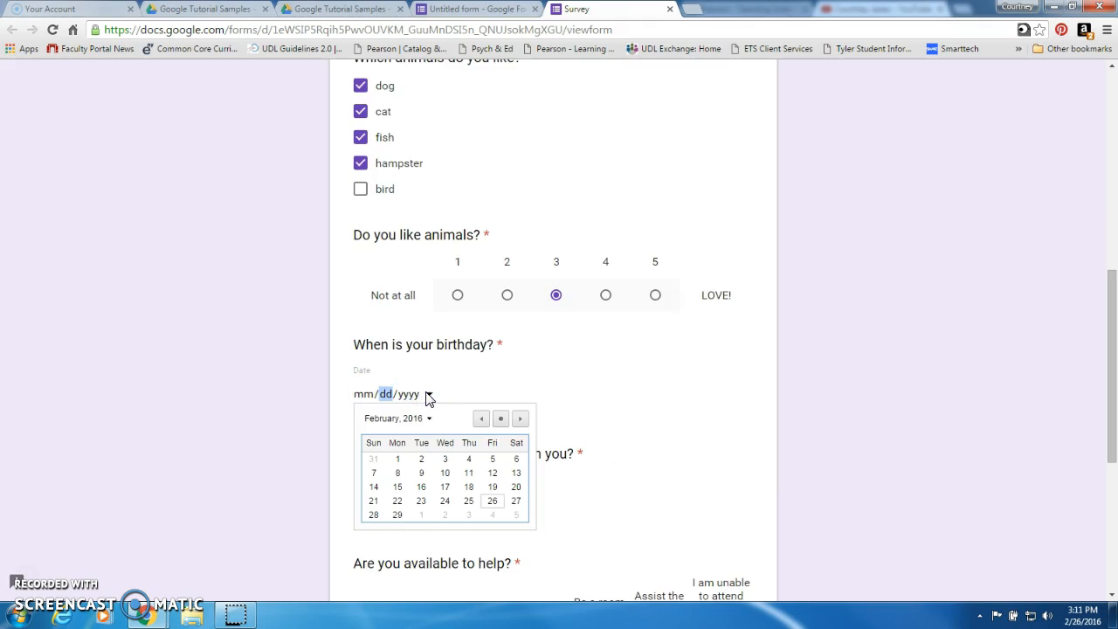
pyautogui.click(428, 419)
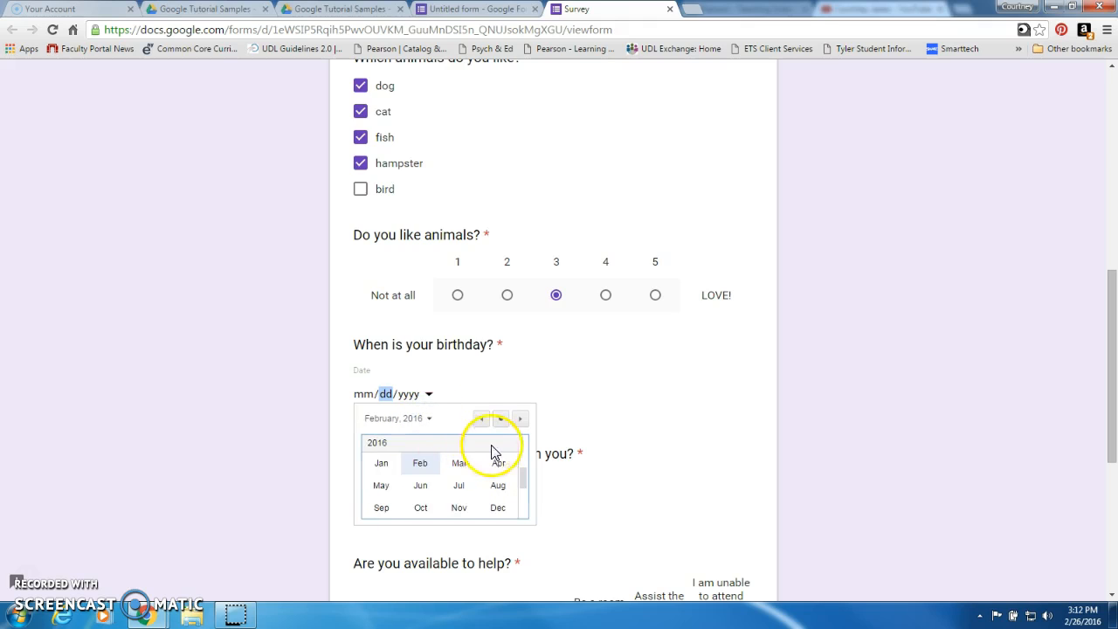
pyautogui.click(274, 395)
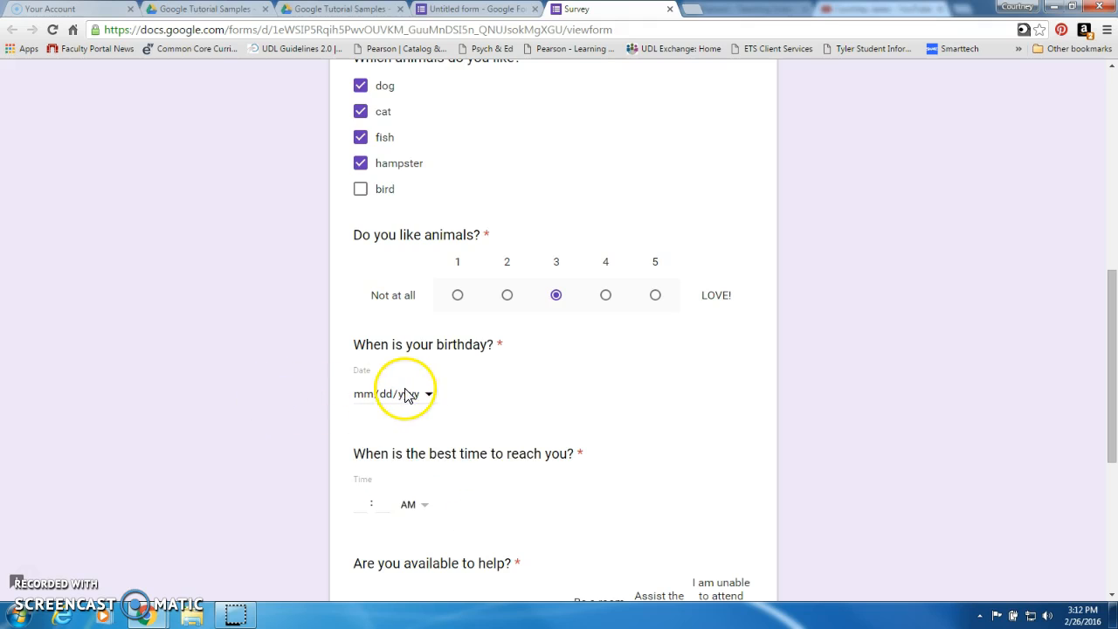
pyautogui.scroll(-1, 406, 395)
pyautogui.click(380, 438)
pyautogui.click(426, 436)
pyautogui.click(424, 434)
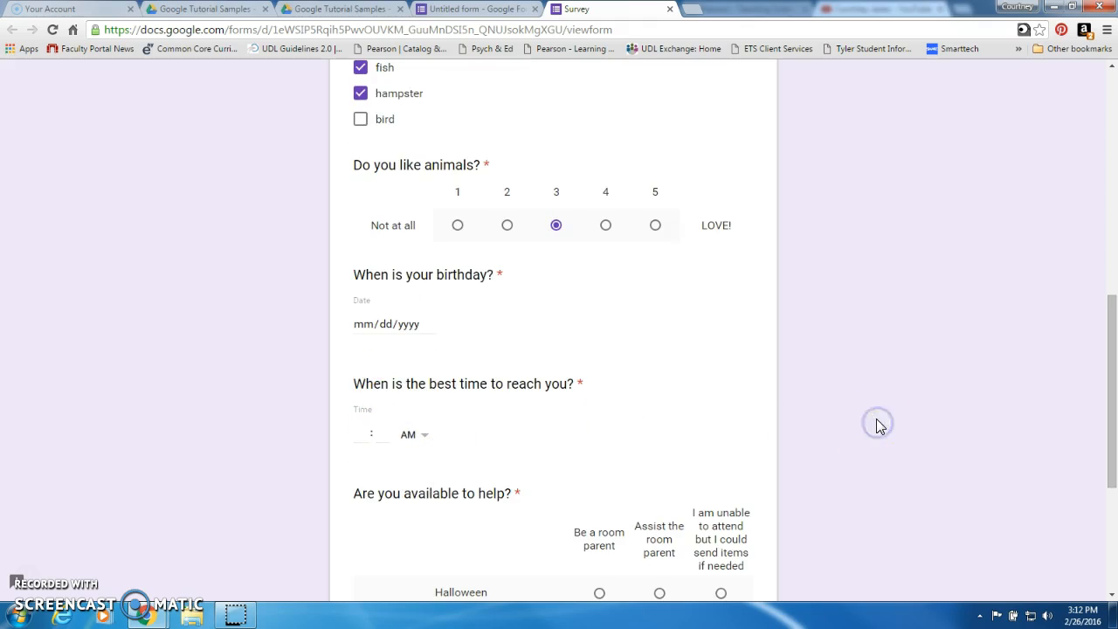
# Choose "Be a room parent" for Halloween and Valentine's Day and the unable-to-attend option for Christmas, and try to submit.
pyautogui.scroll(-3, 876, 419)
pyautogui.click(599, 385)
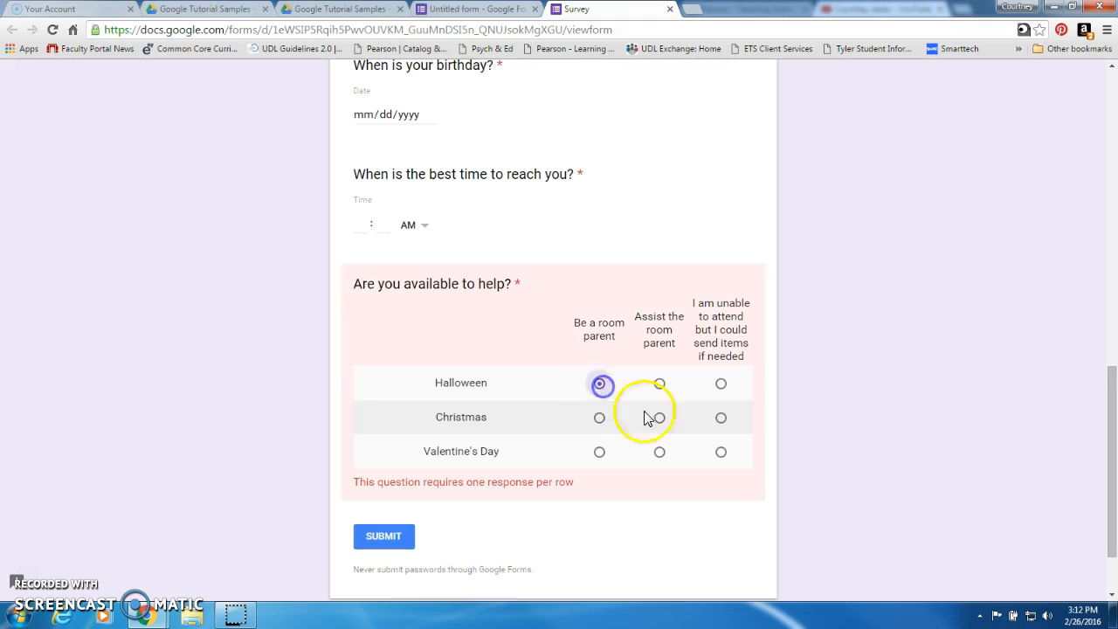
pyautogui.click(720, 421)
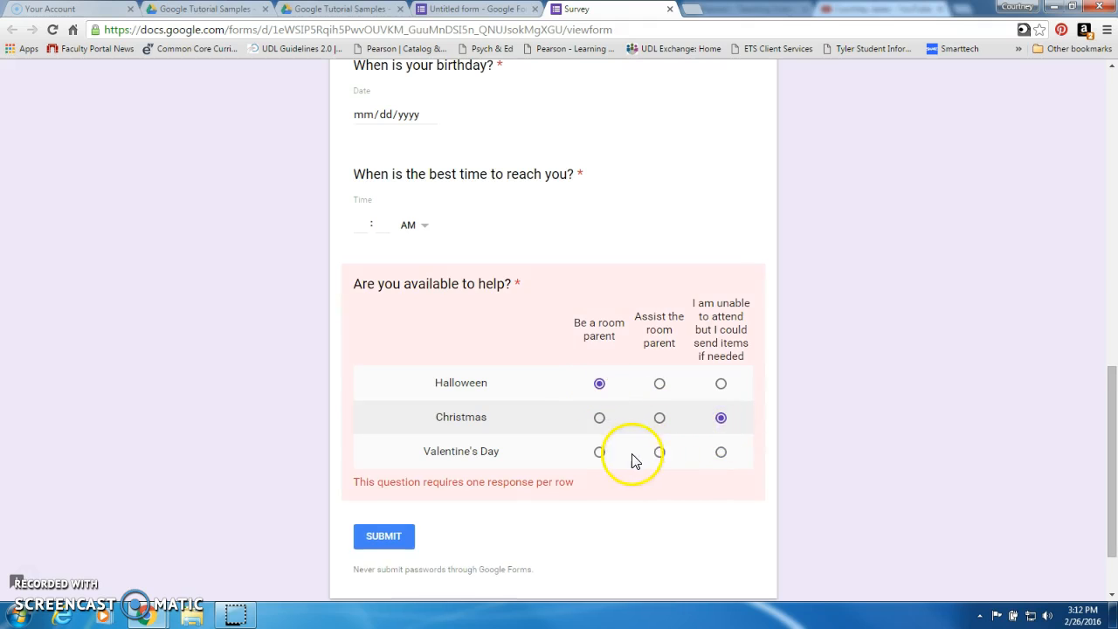
pyautogui.click(599, 454)
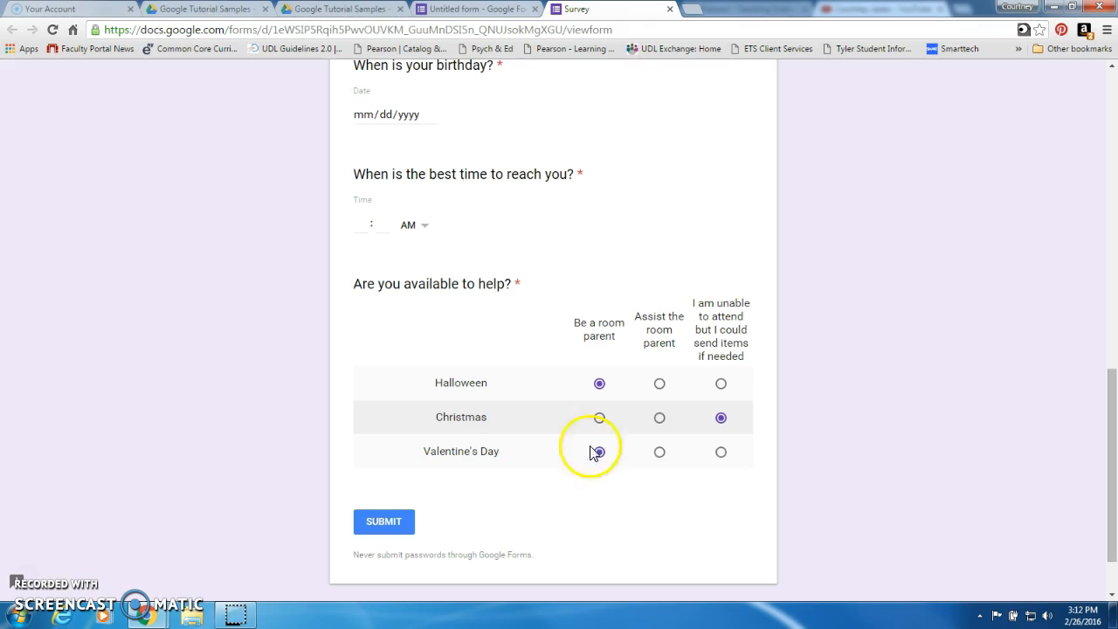
pyautogui.click(388, 521)
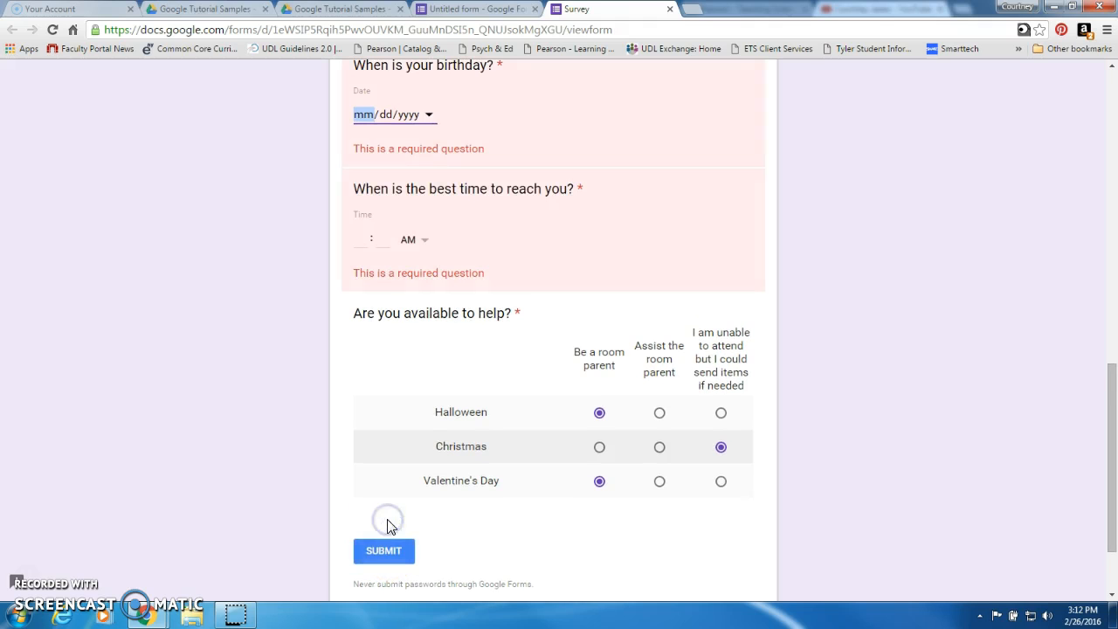
# Fill in the required birthday date and 08:00 AM as the best time to reach you, and submit the survey.
pyautogui.scroll(2, 388, 489)
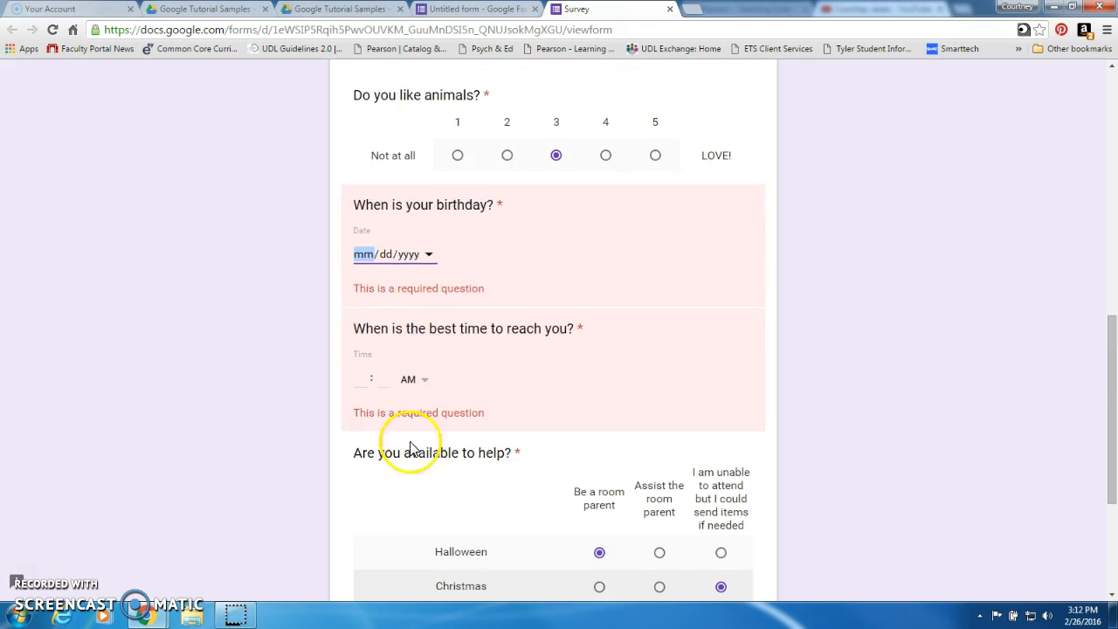
pyautogui.click(428, 254)
pyautogui.click(421, 319)
pyautogui.click(417, 365)
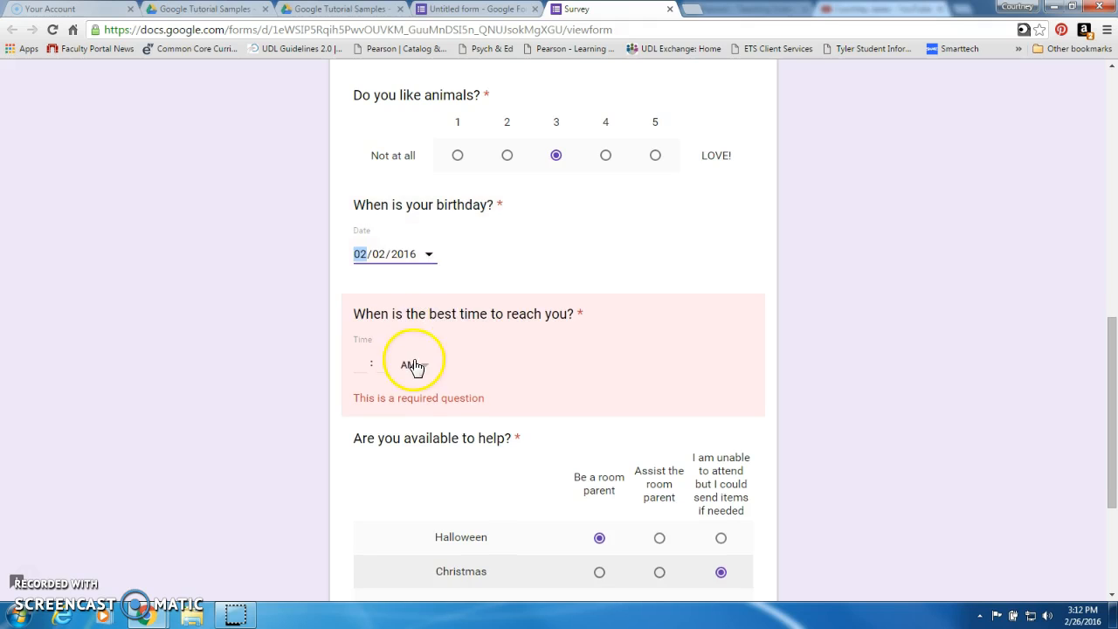
pyautogui.click(367, 368)
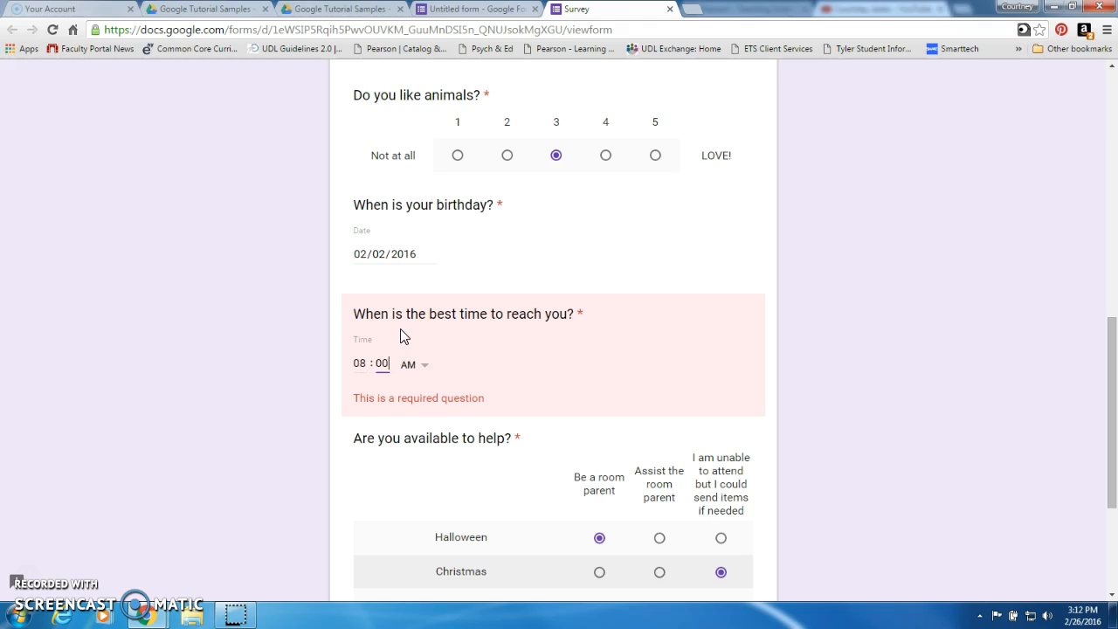
pyautogui.scroll(-2, 838, 377)
pyautogui.click(377, 535)
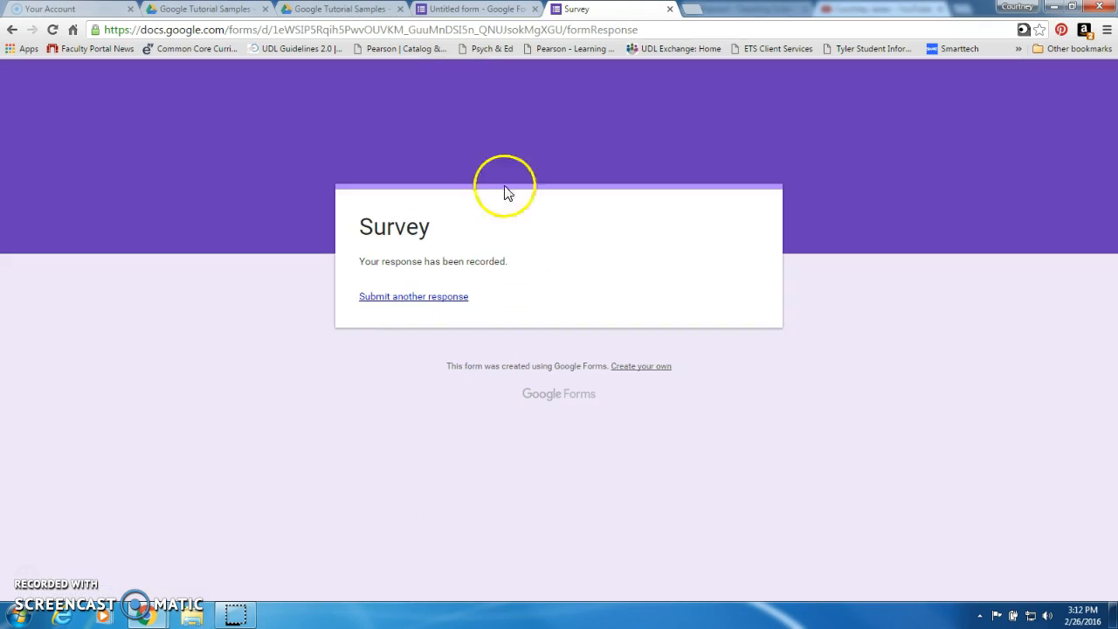
# Return to the form editor and review the survey questions from beginning to end.
pyautogui.click(468, 10)
pyautogui.click(991, 259)
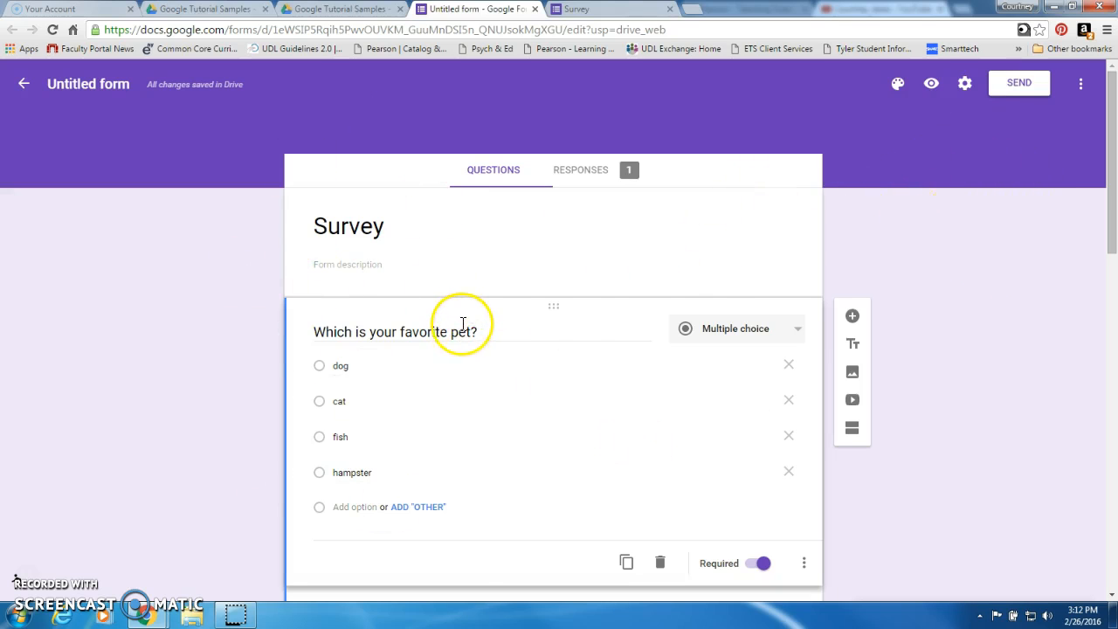
pyautogui.scroll(-2, 559, 384)
pyautogui.scroll(-2, 565, 393)
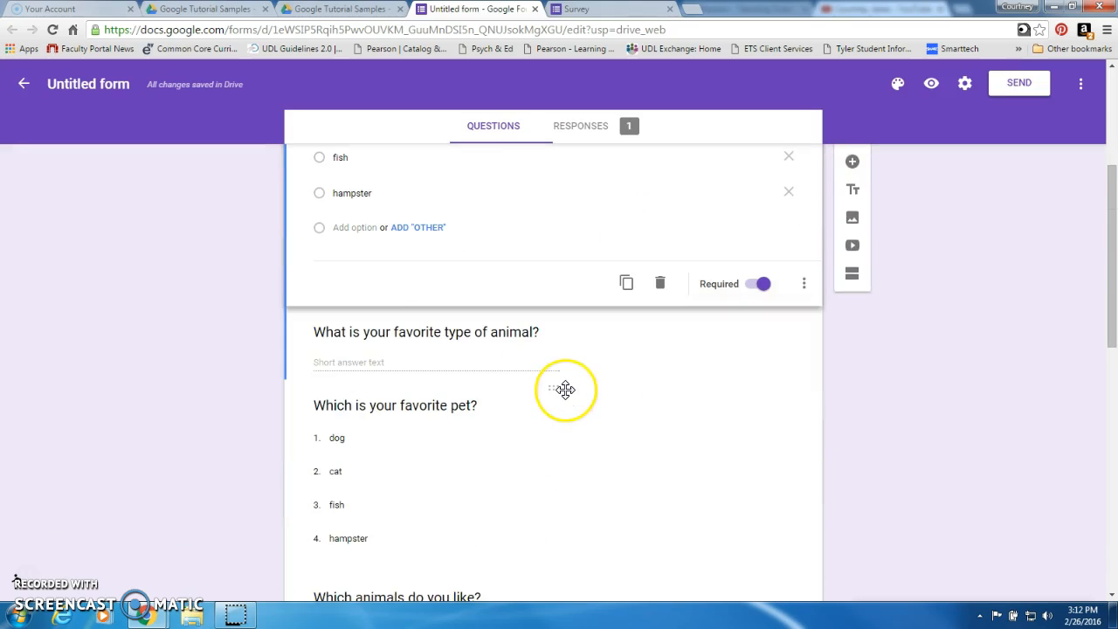
pyautogui.scroll(-10, 565, 389)
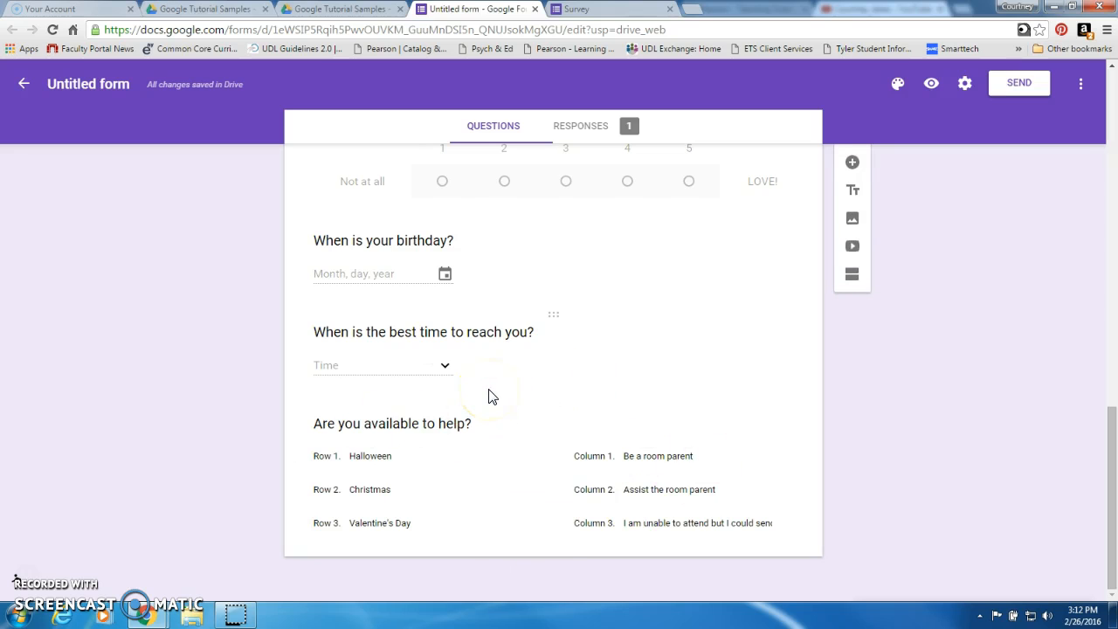
pyautogui.scroll(15, 491, 395)
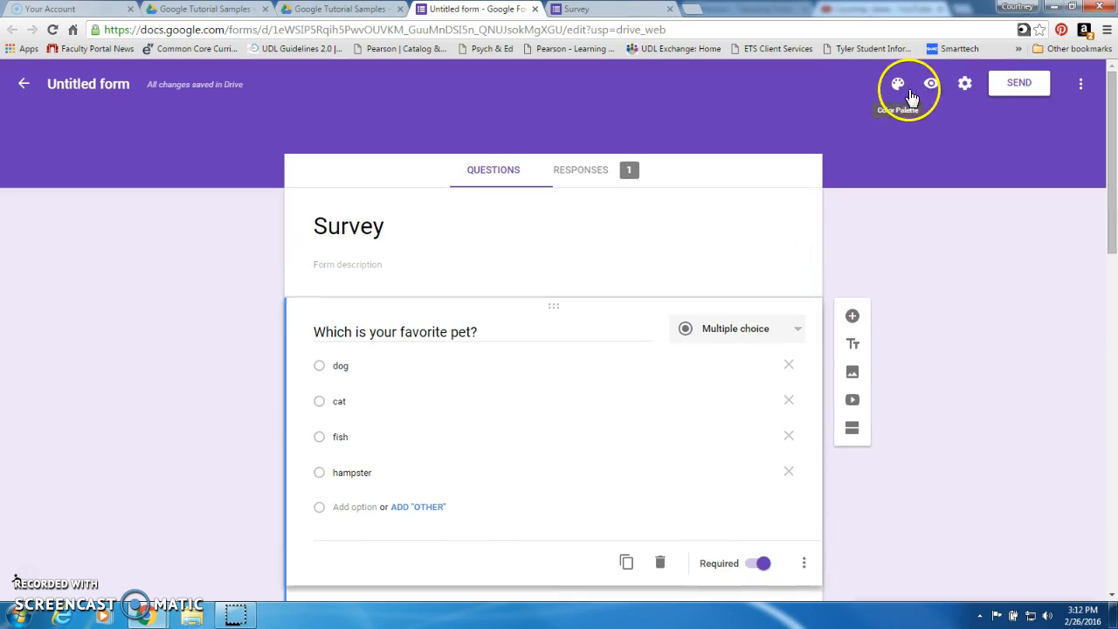
# Recolor the form dark blue and replace that color with the green clover photo theme from Illustrations.
pyautogui.click(896, 85)
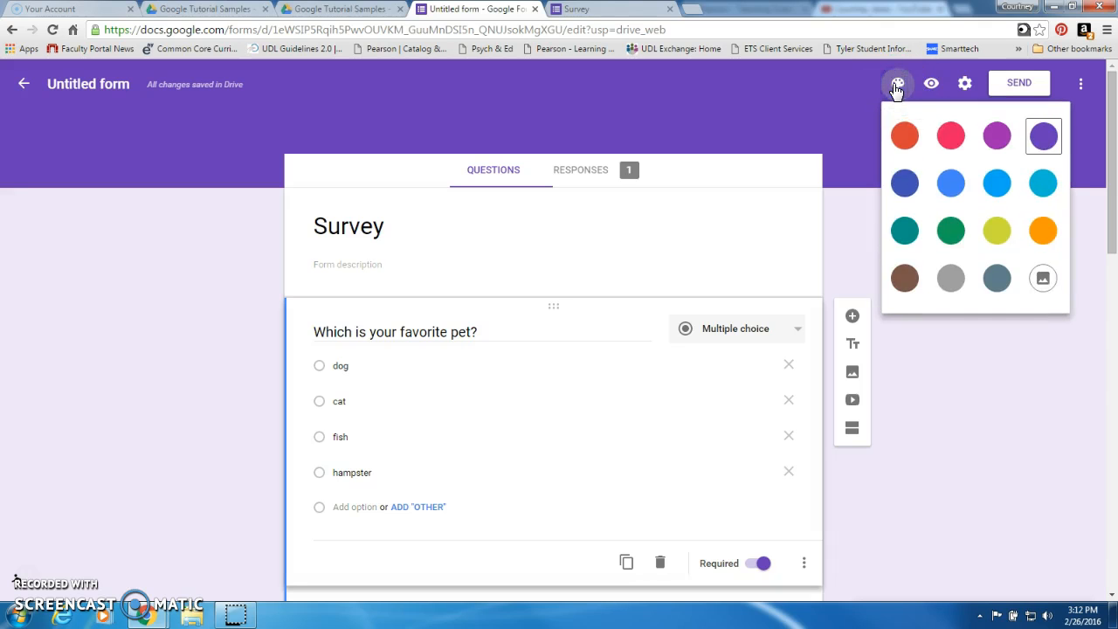
pyautogui.click(908, 184)
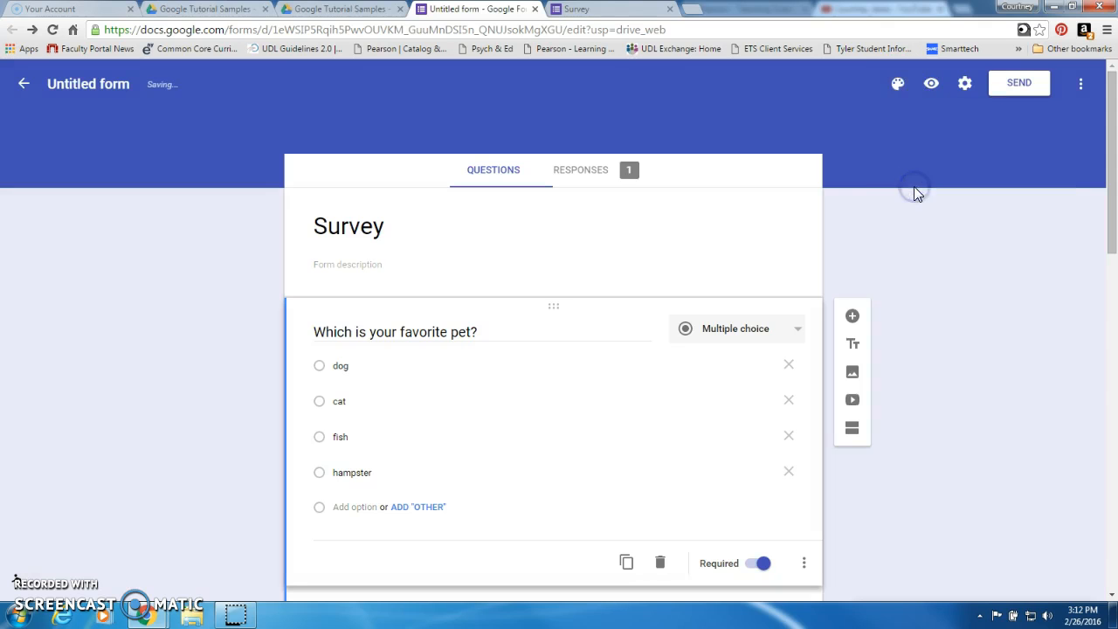
pyautogui.click(897, 88)
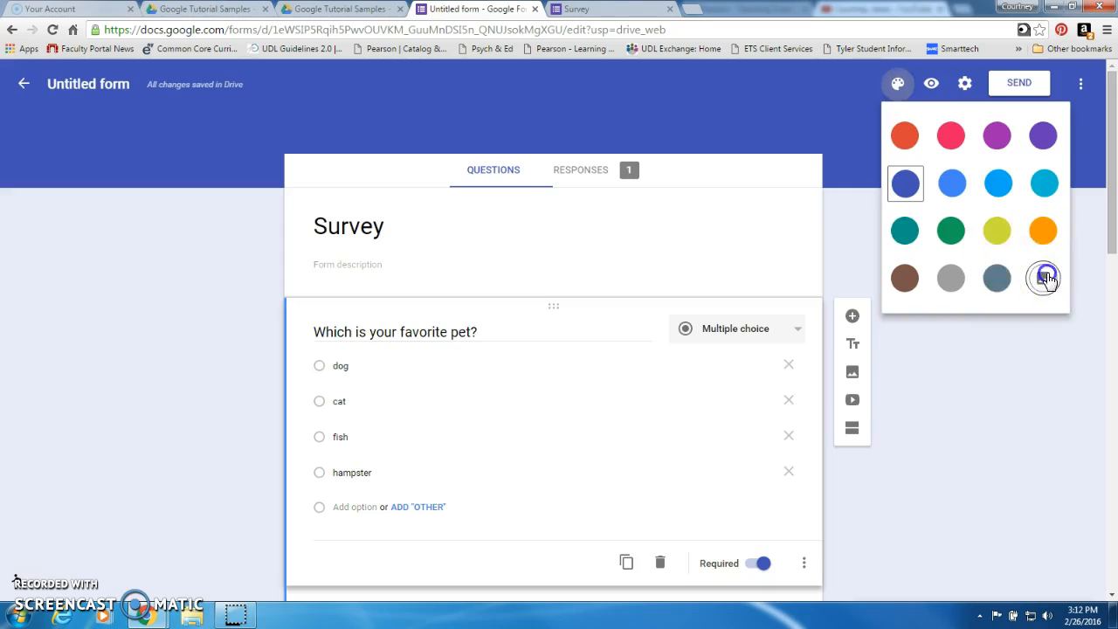
pyautogui.click(1044, 278)
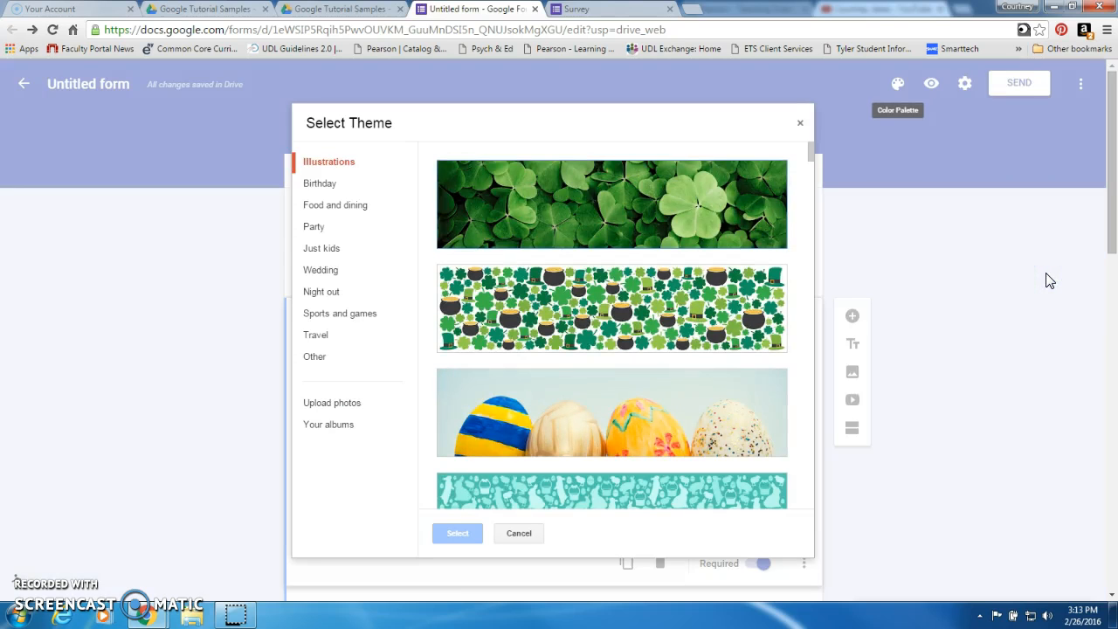
pyautogui.click(625, 234)
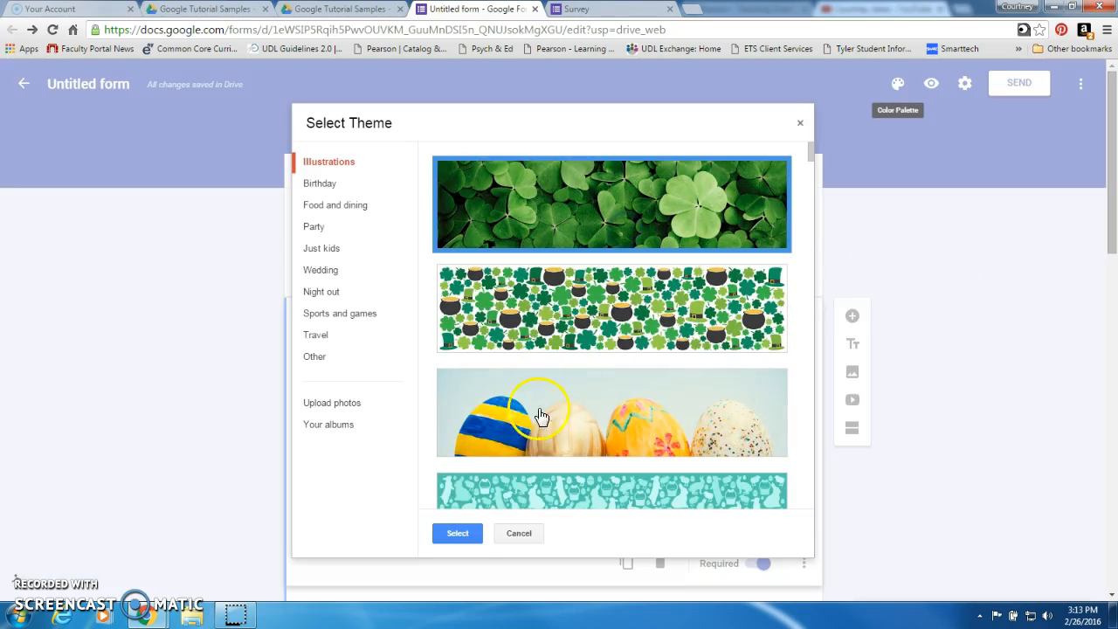
pyautogui.click(457, 532)
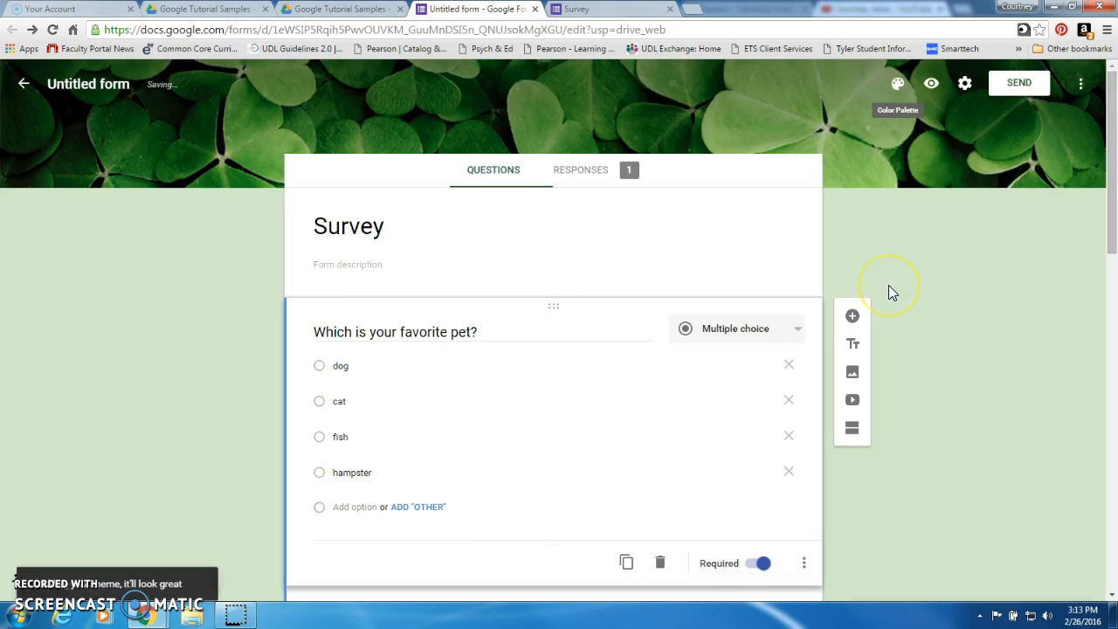
# Preview the survey to check how the clover theme looks across its questions.
pyautogui.click(929, 83)
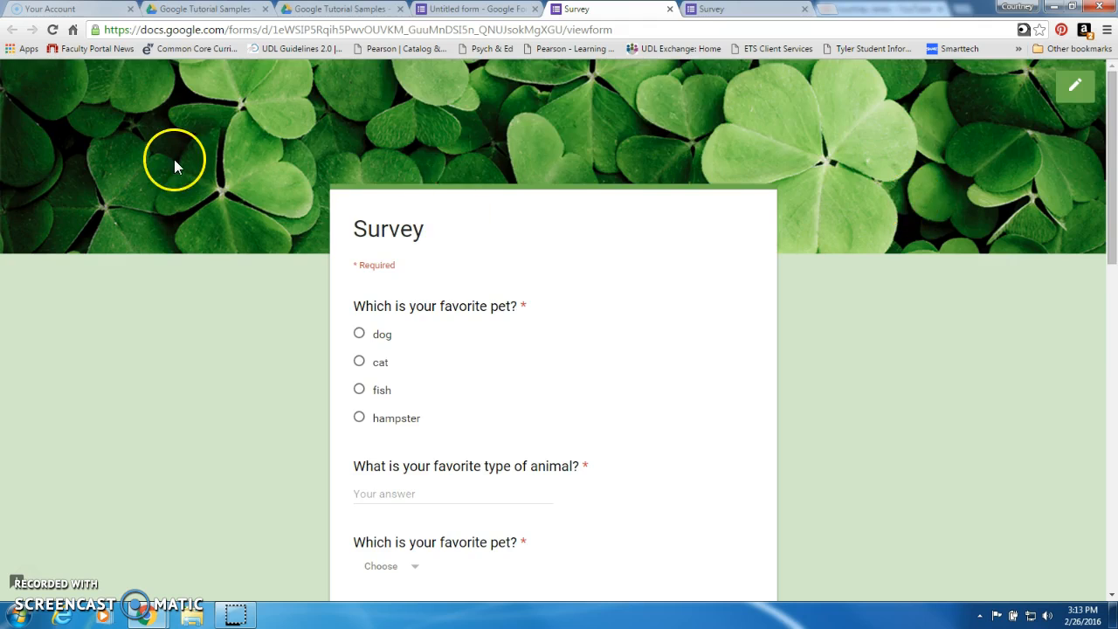
pyautogui.scroll(-9, 173, 159)
pyautogui.scroll(5, 180, 201)
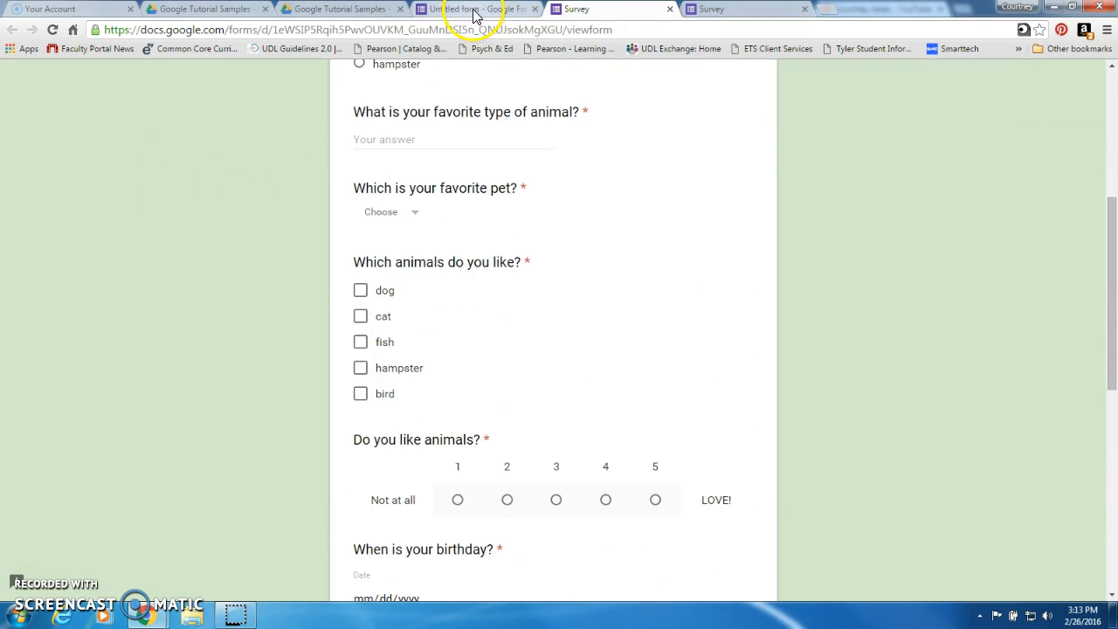
# Return to the form editor and browse the Just kids and Sports and games themes without applying one.
pyautogui.click(476, 10)
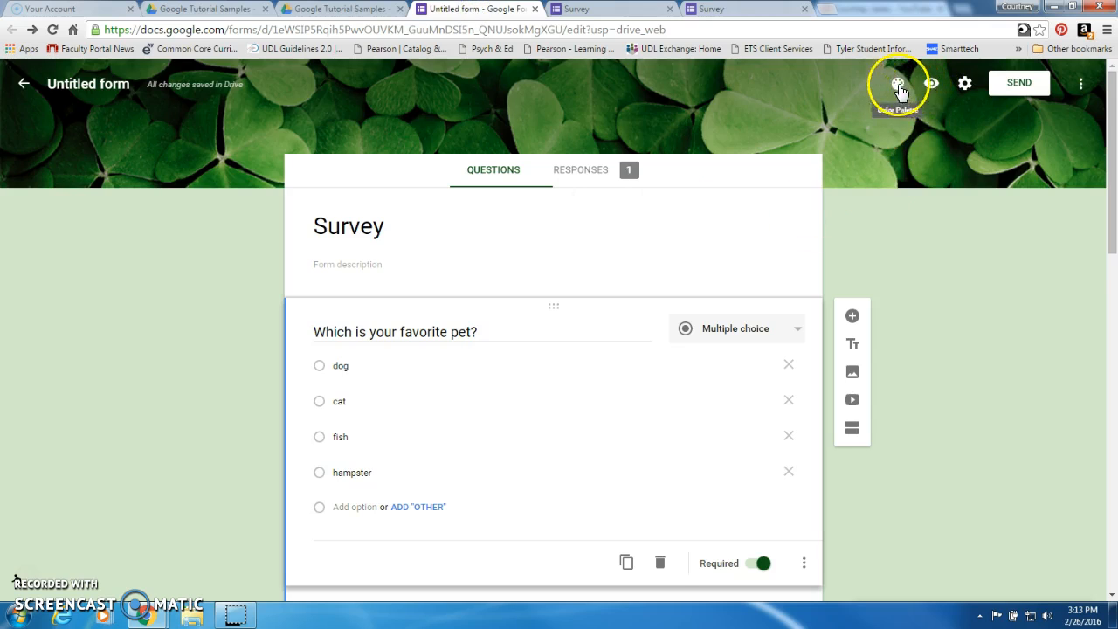
pyautogui.click(898, 83)
pyautogui.click(1044, 280)
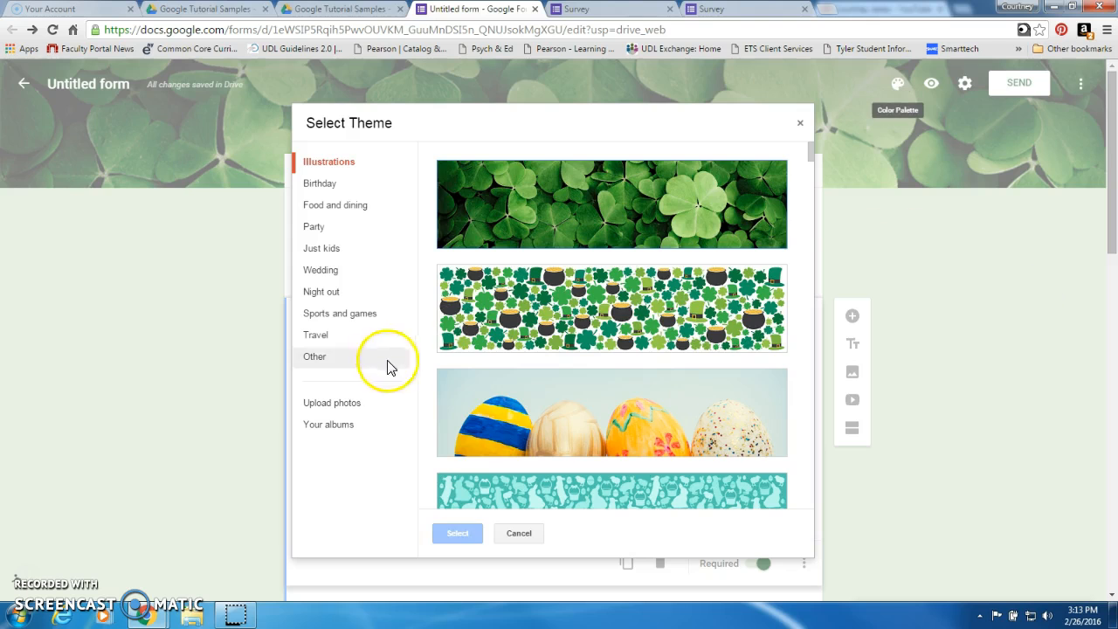
pyautogui.click(323, 249)
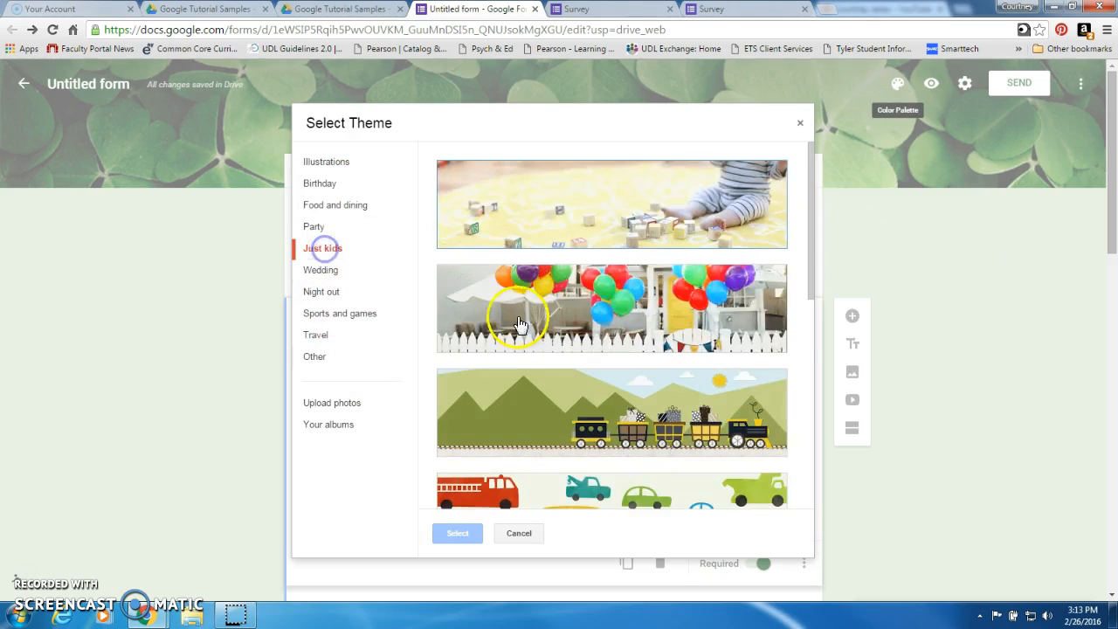
pyautogui.scroll(-2, 705, 330)
pyautogui.click(705, 317)
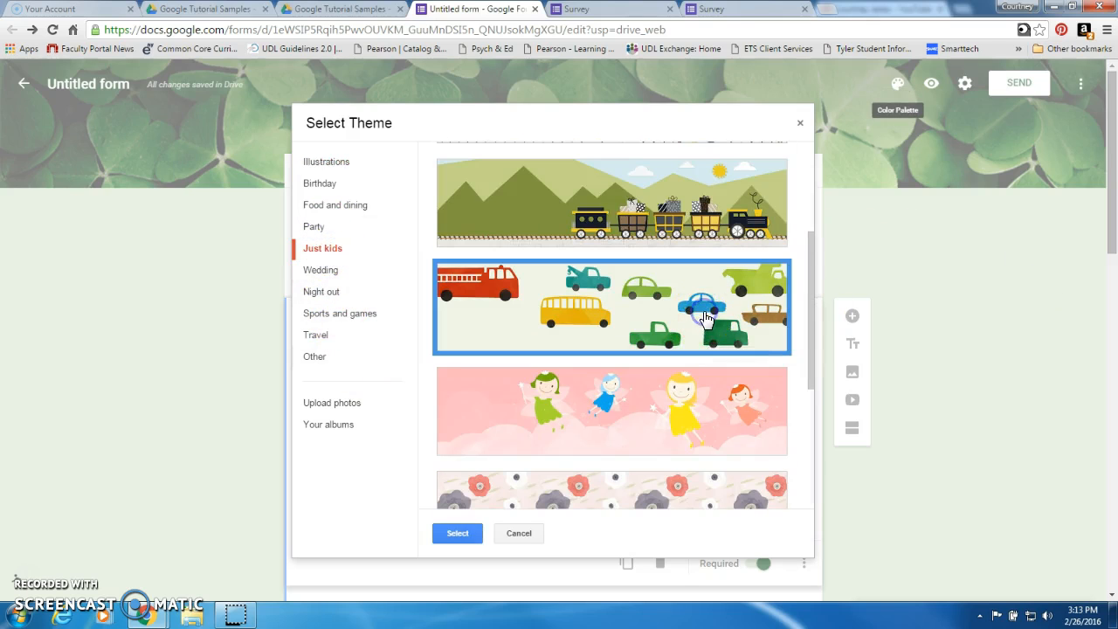
pyautogui.scroll(-3, 619, 382)
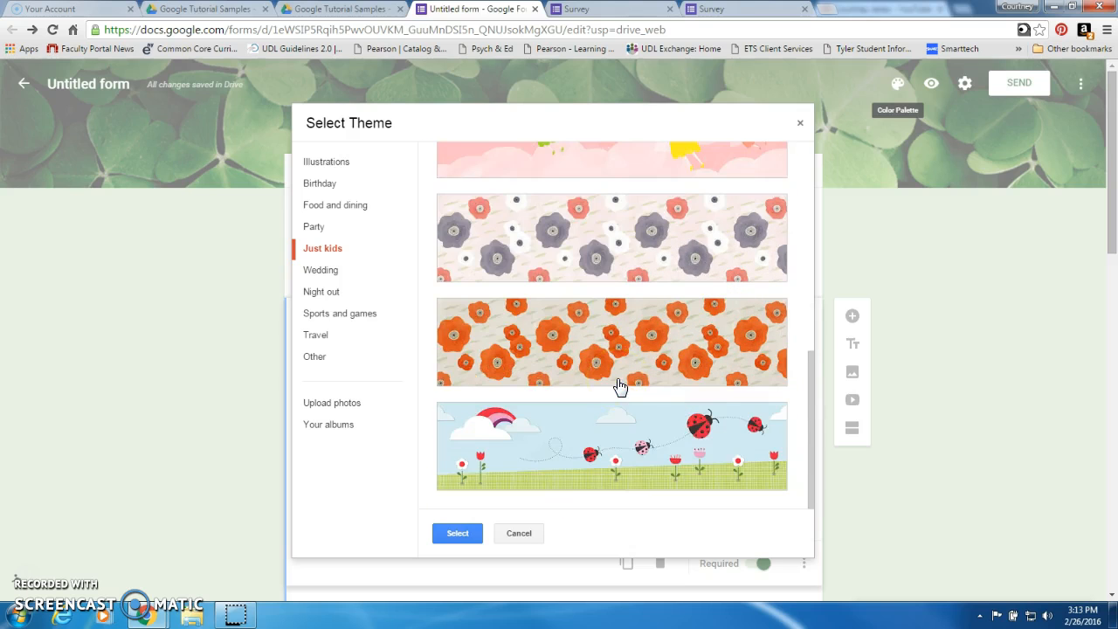
pyautogui.scroll(5, 619, 385)
pyautogui.click(345, 314)
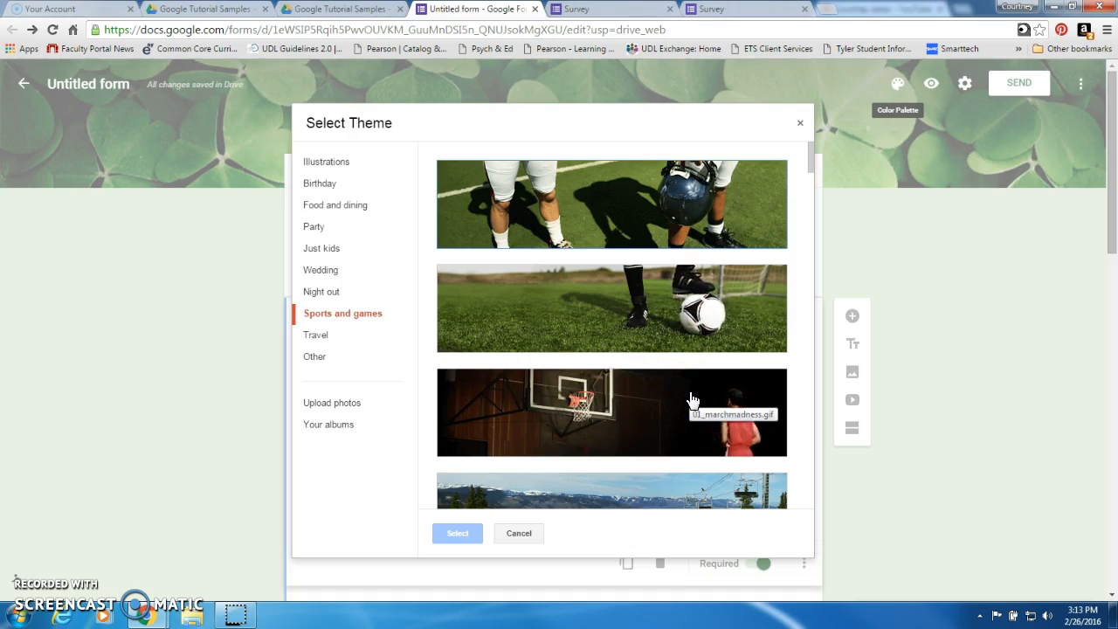
pyautogui.scroll(-9, 689, 400)
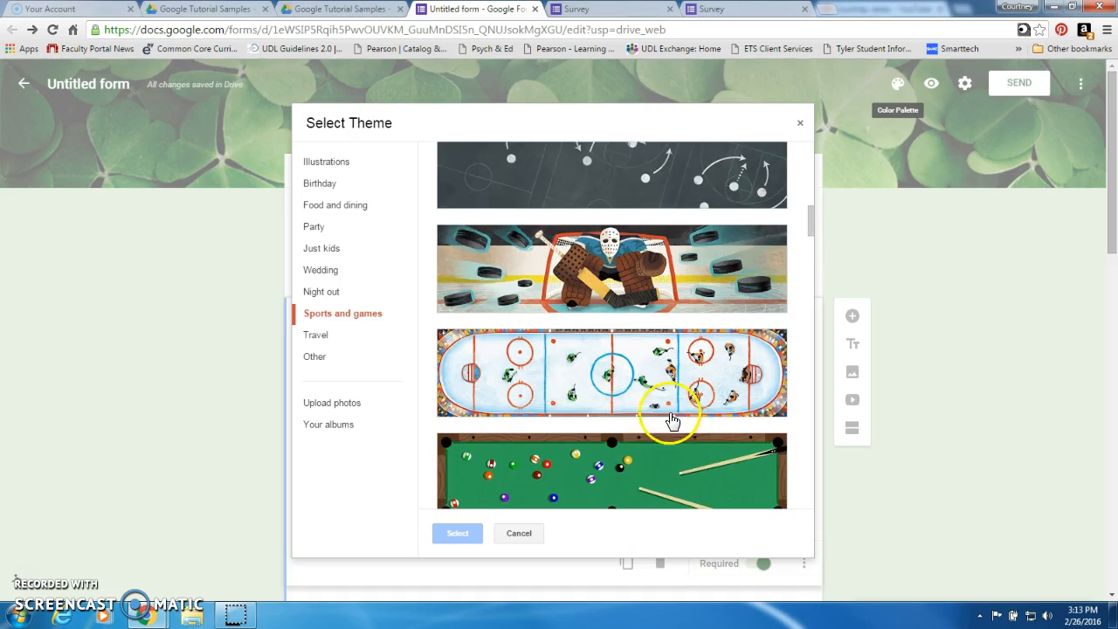
pyautogui.click(519, 532)
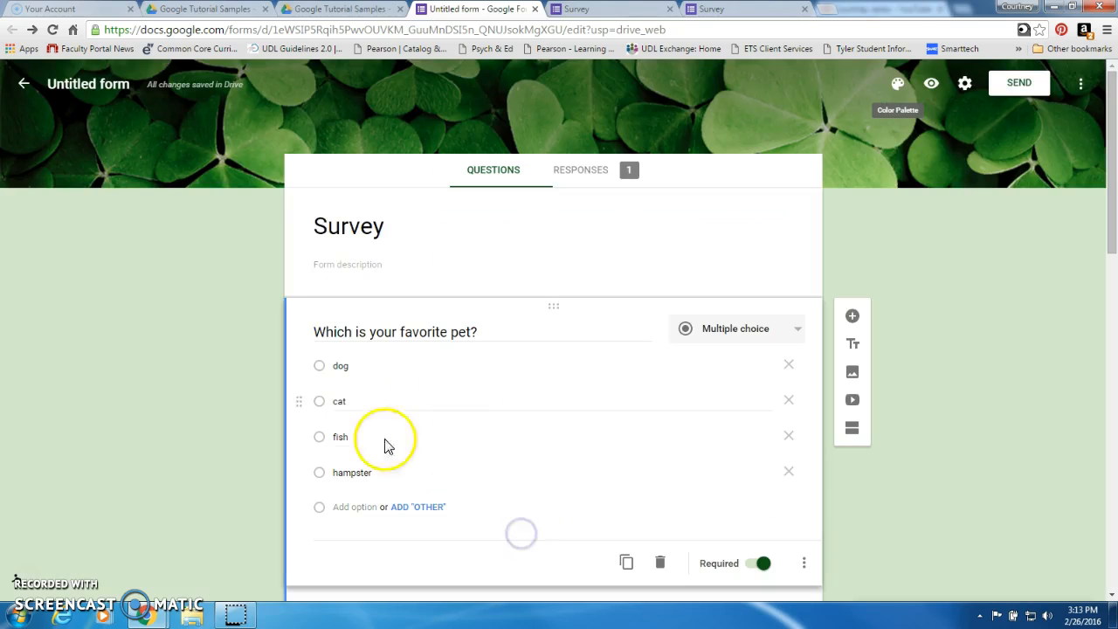
# Examine the options for sending the form by email, and close them without sending.
pyautogui.scroll(-3, 245, 302)
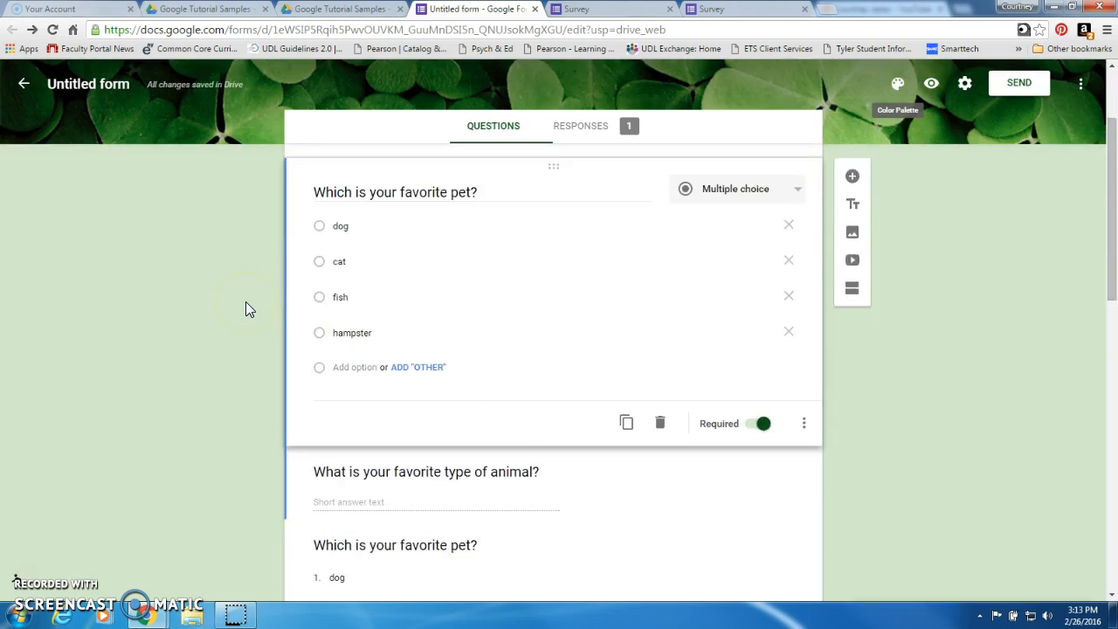
pyautogui.scroll(3, 246, 302)
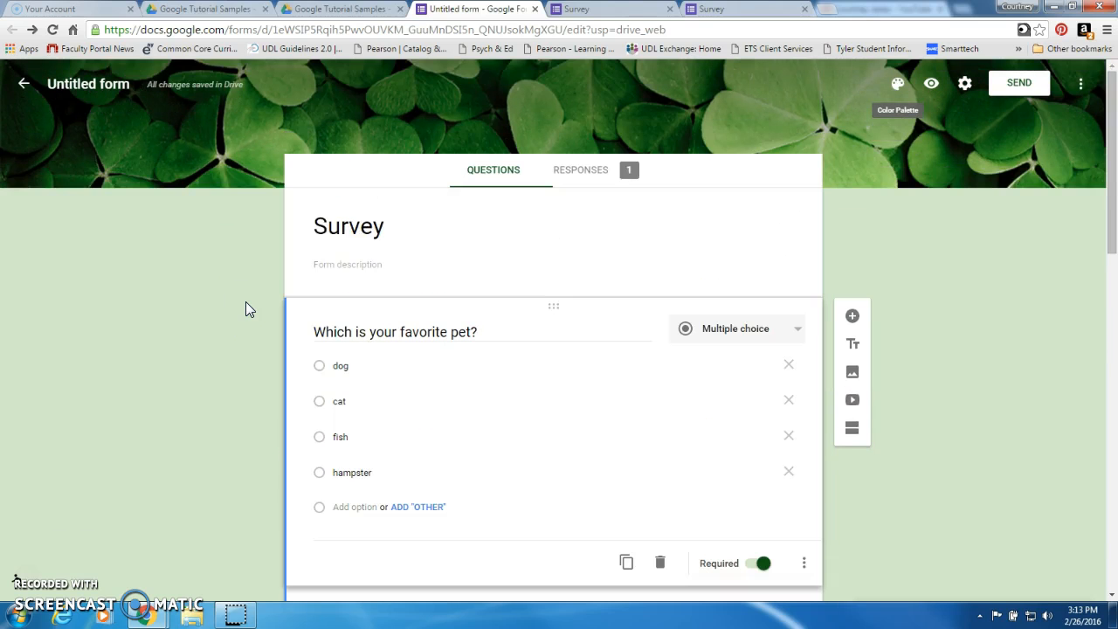
pyautogui.click(1020, 83)
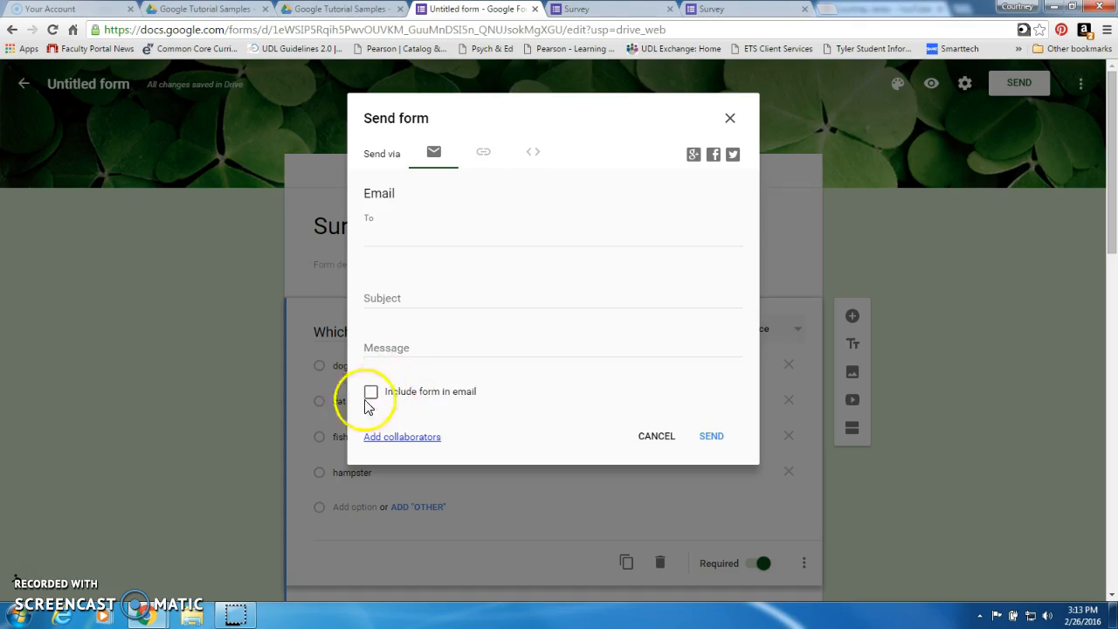
pyautogui.click(650, 440)
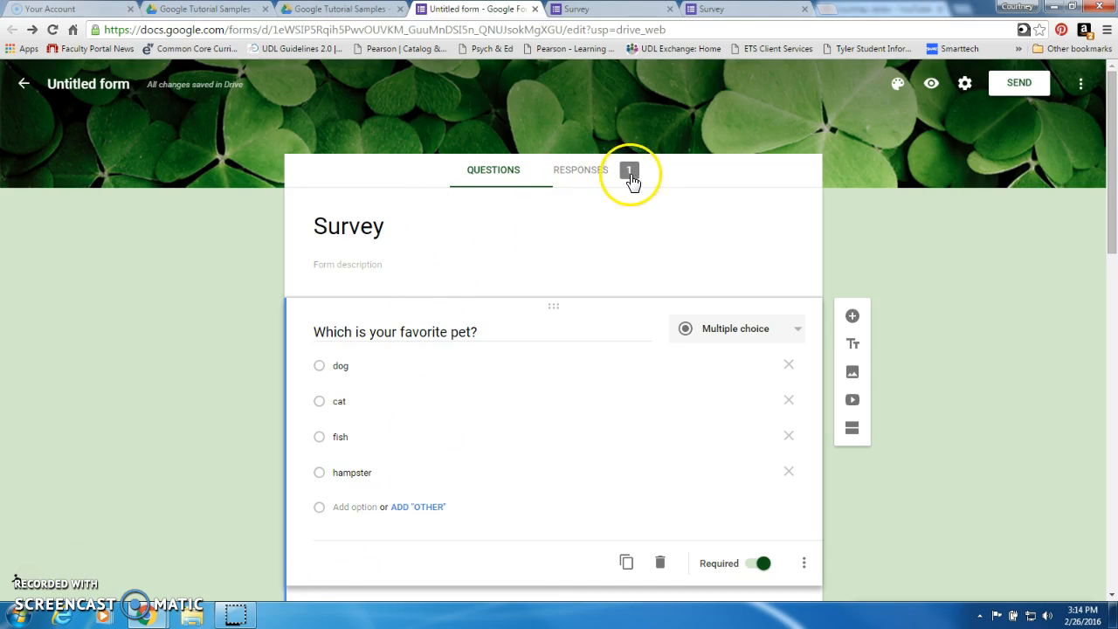
# Review the summary of the form's responses, from the favorite animal answers through the availability chart.
pyautogui.click(591, 173)
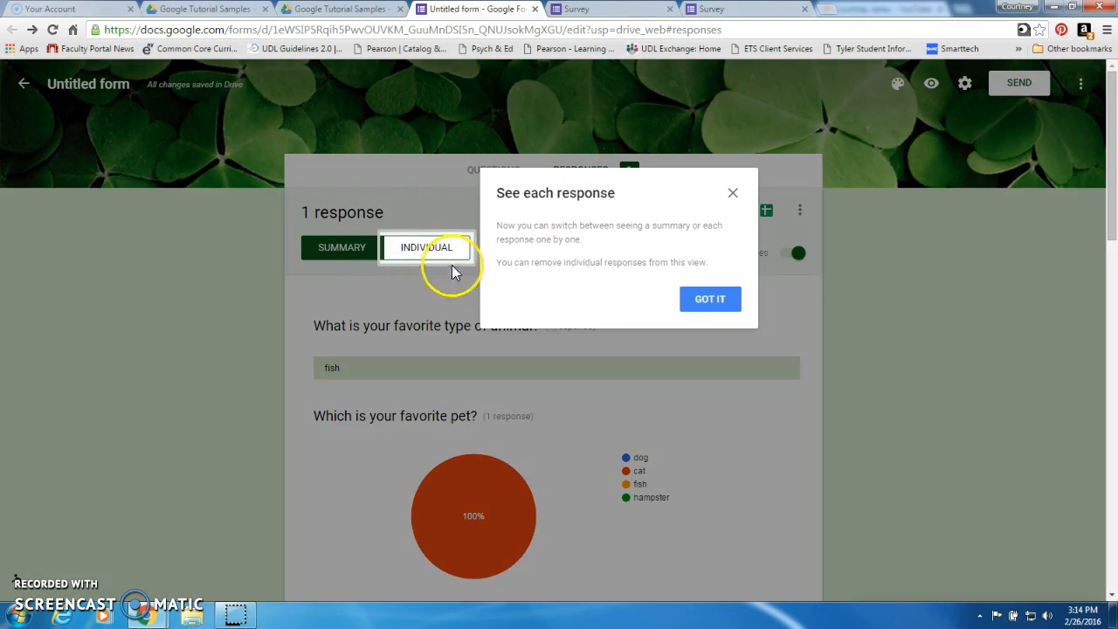
pyautogui.click(730, 303)
pyautogui.scroll(-1, 637, 330)
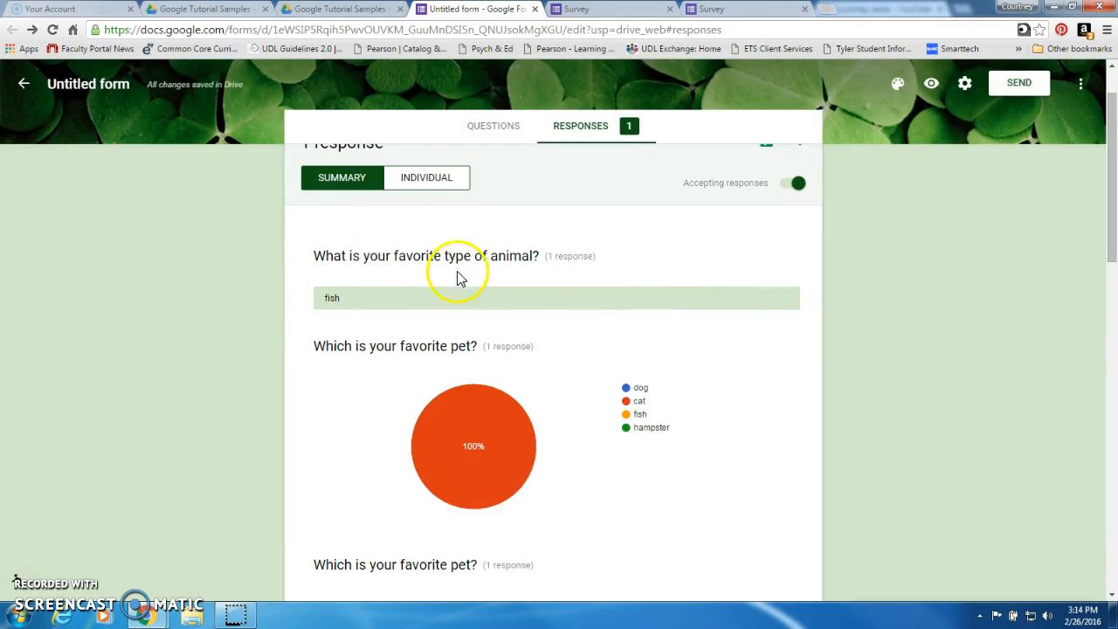
pyautogui.scroll(-2, 449, 288)
pyautogui.scroll(-7, 450, 288)
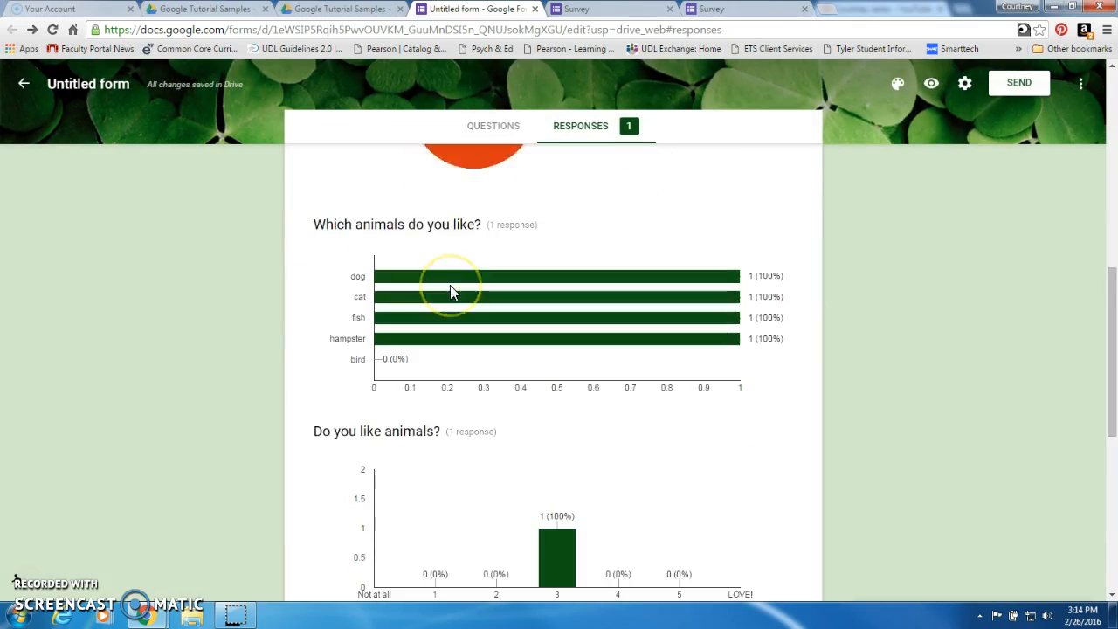
pyautogui.scroll(-6, 450, 293)
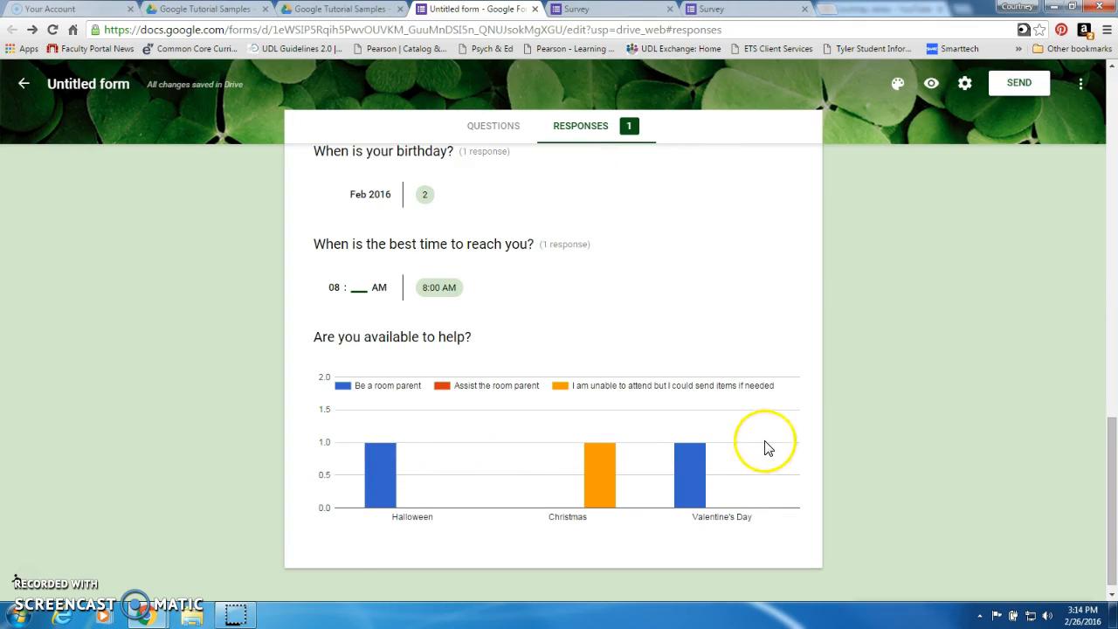
pyautogui.scroll(1, 765, 447)
pyautogui.scroll(12, 766, 446)
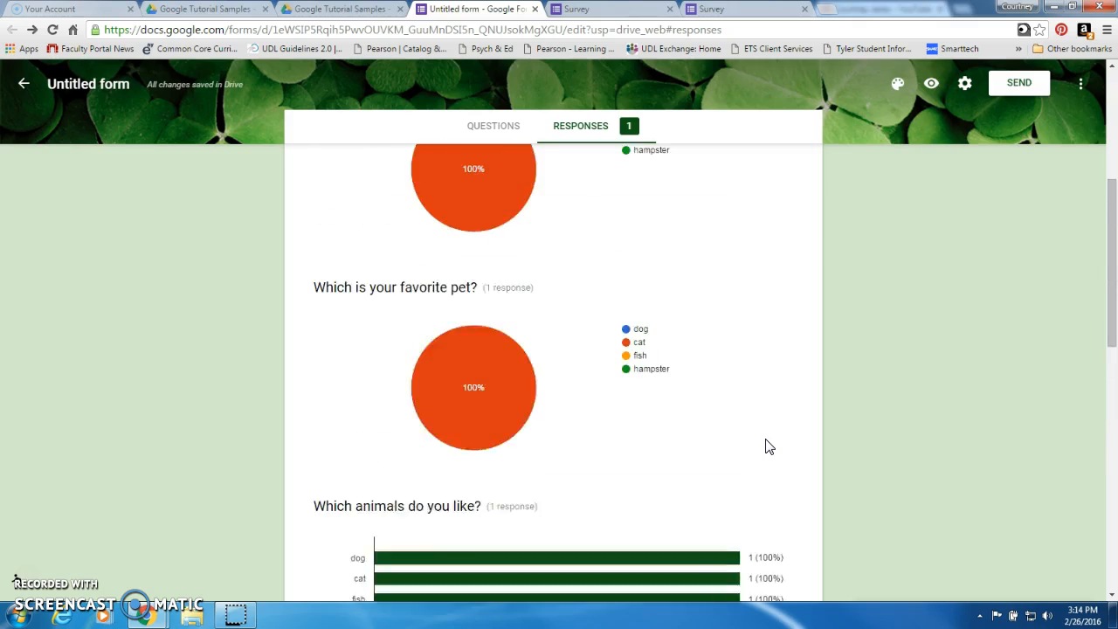
pyautogui.click(335, 253)
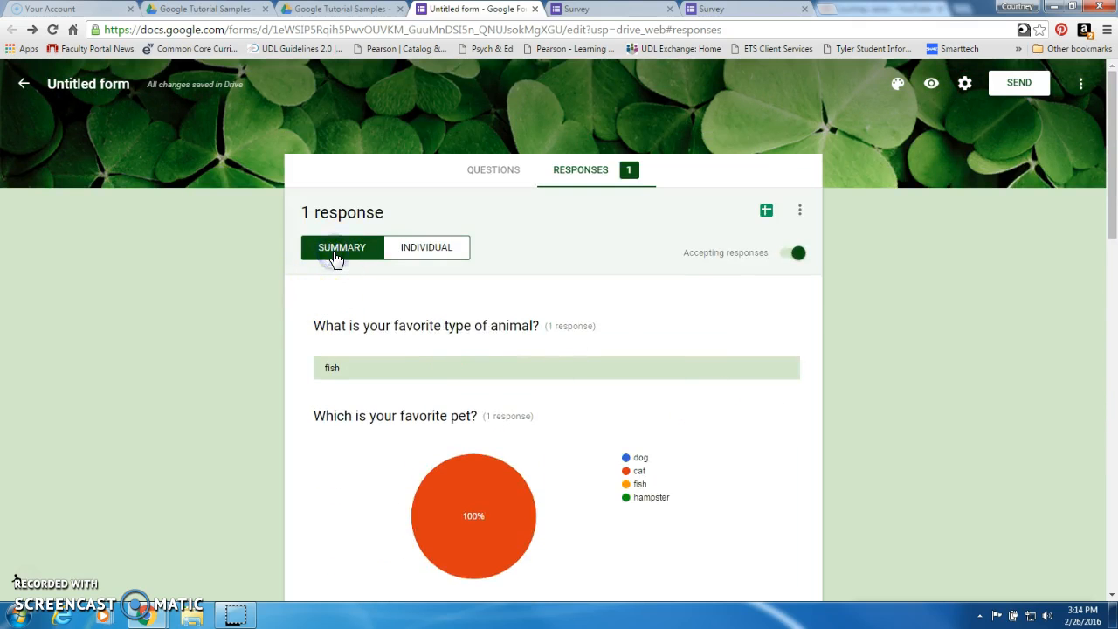
# Switch to the individual responses and look through the submitted survey answers.
pyautogui.click(397, 250)
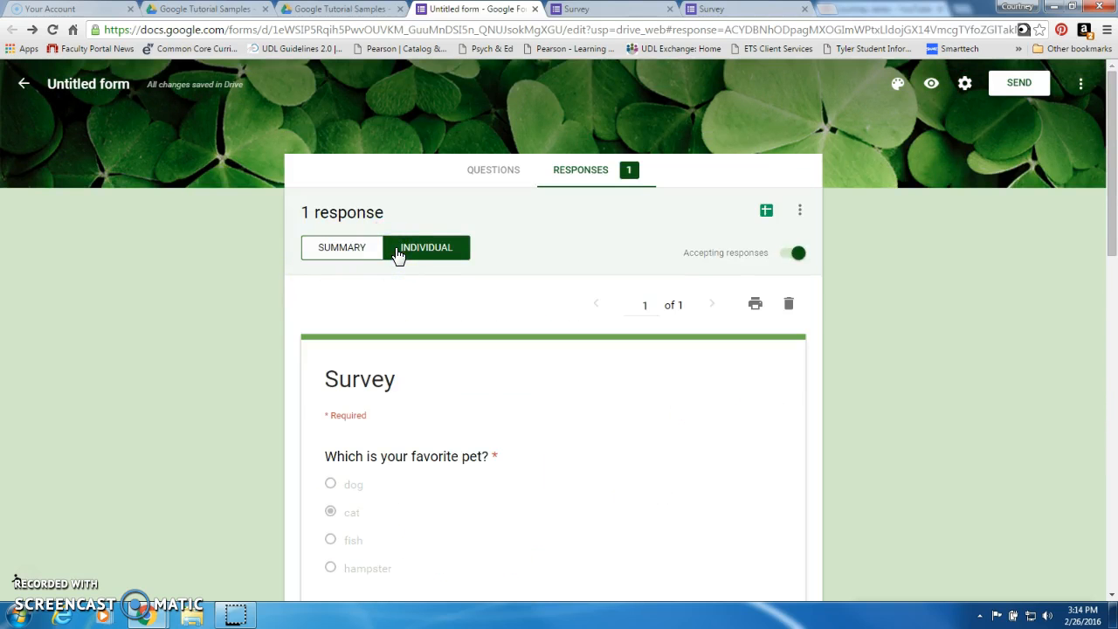
pyautogui.scroll(-4, 616, 314)
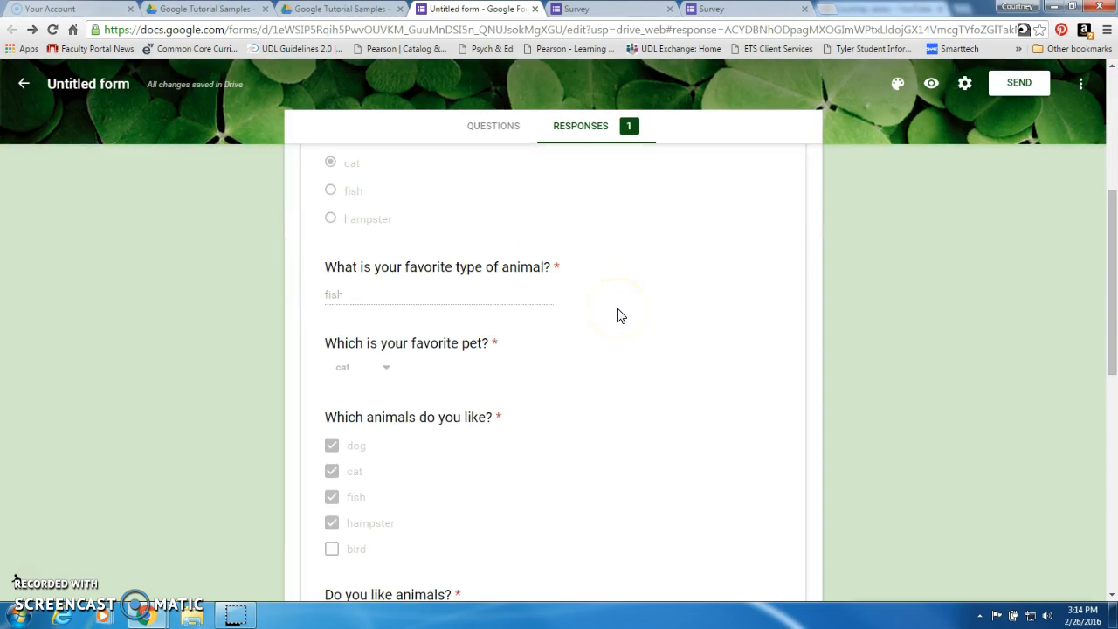
pyautogui.scroll(4, 616, 315)
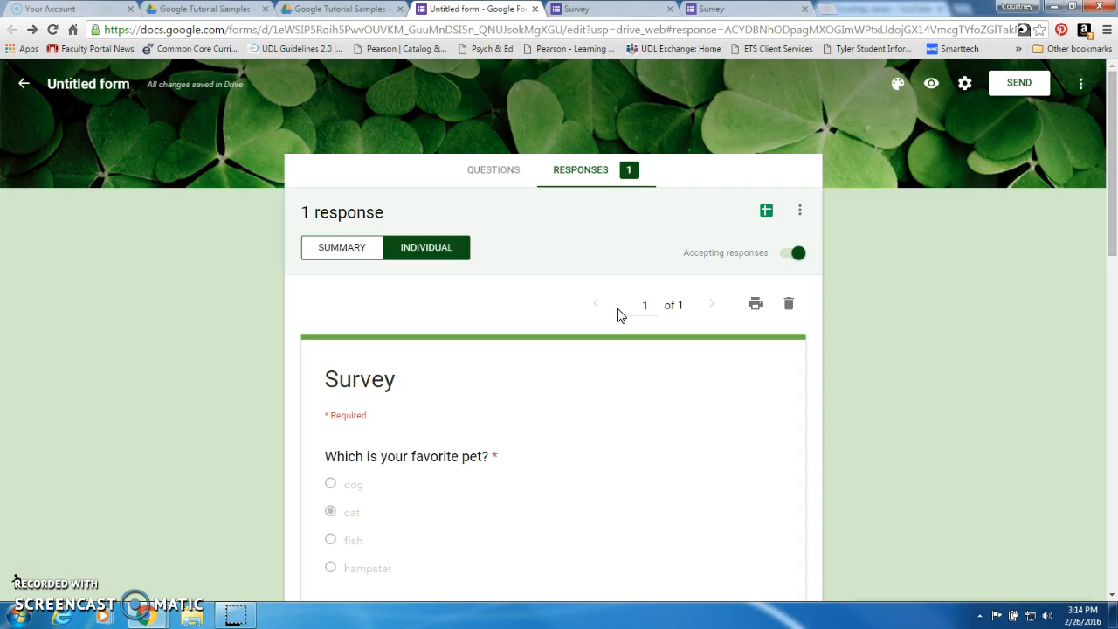
pyautogui.click(767, 217)
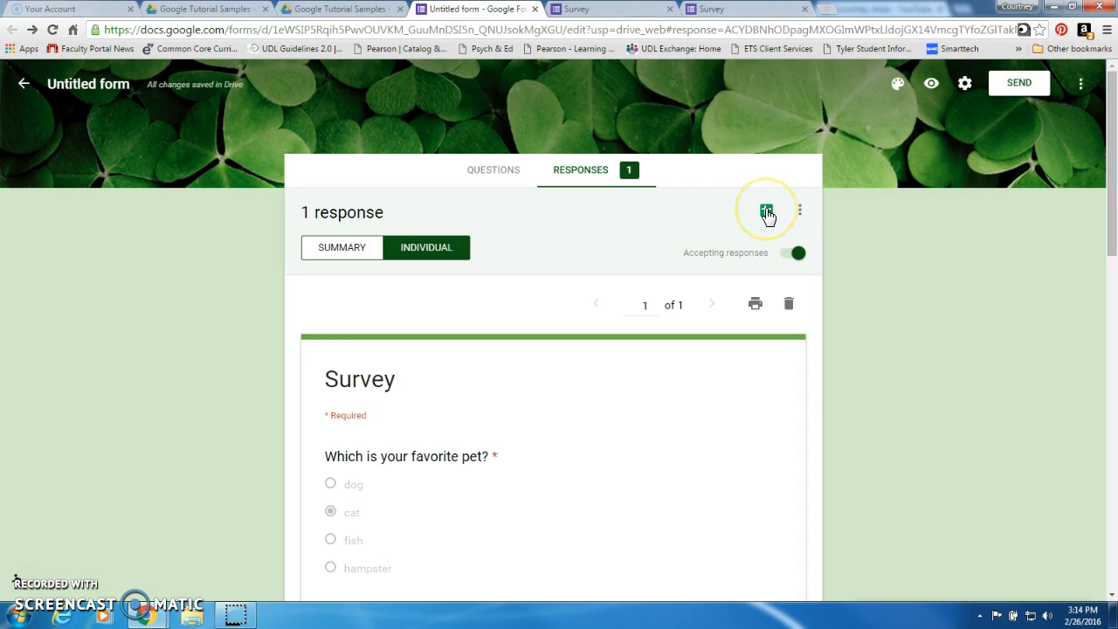
pyautogui.click(767, 215)
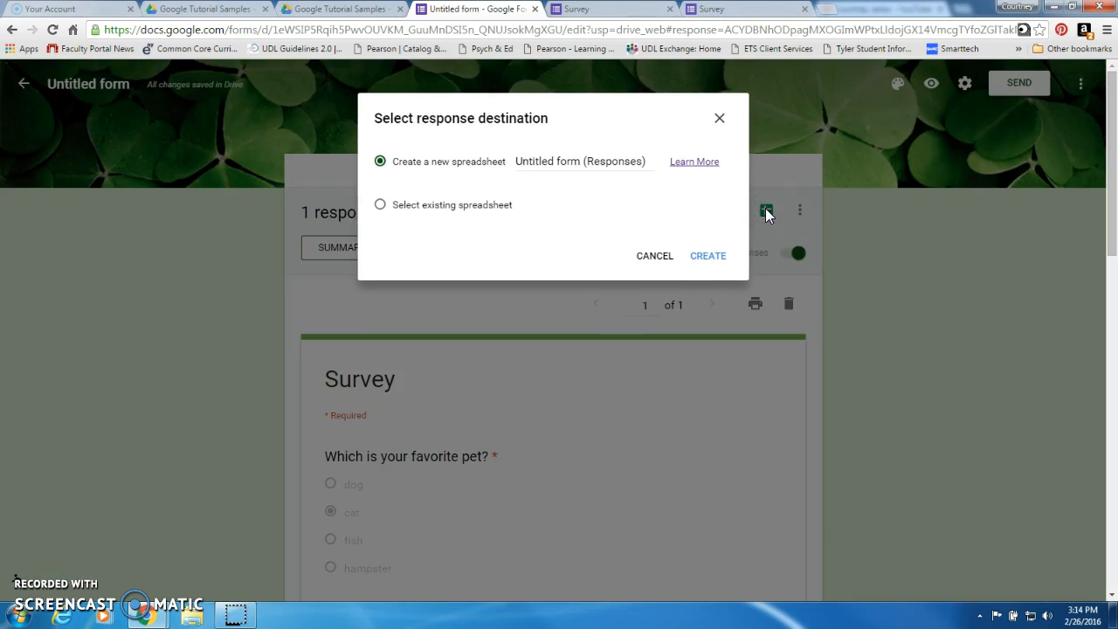
pyautogui.tripleClick(568, 162)
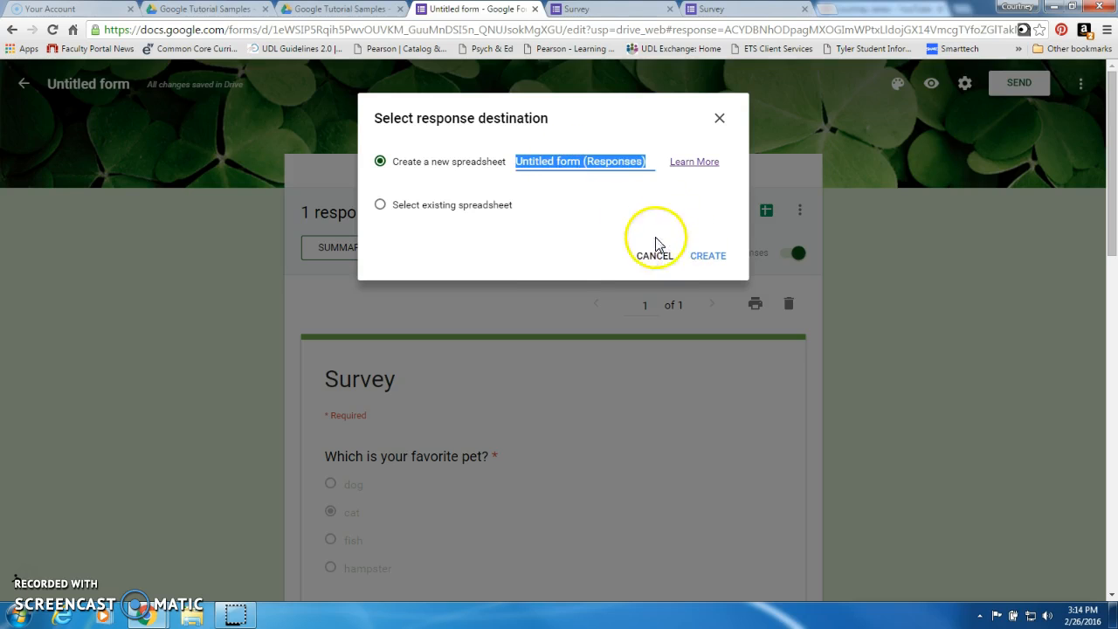
pyautogui.click(719, 116)
# Rename the form file as Survey and create a new spreadsheet named Survey (Responses) for its responses.
pyautogui.click(118, 87)
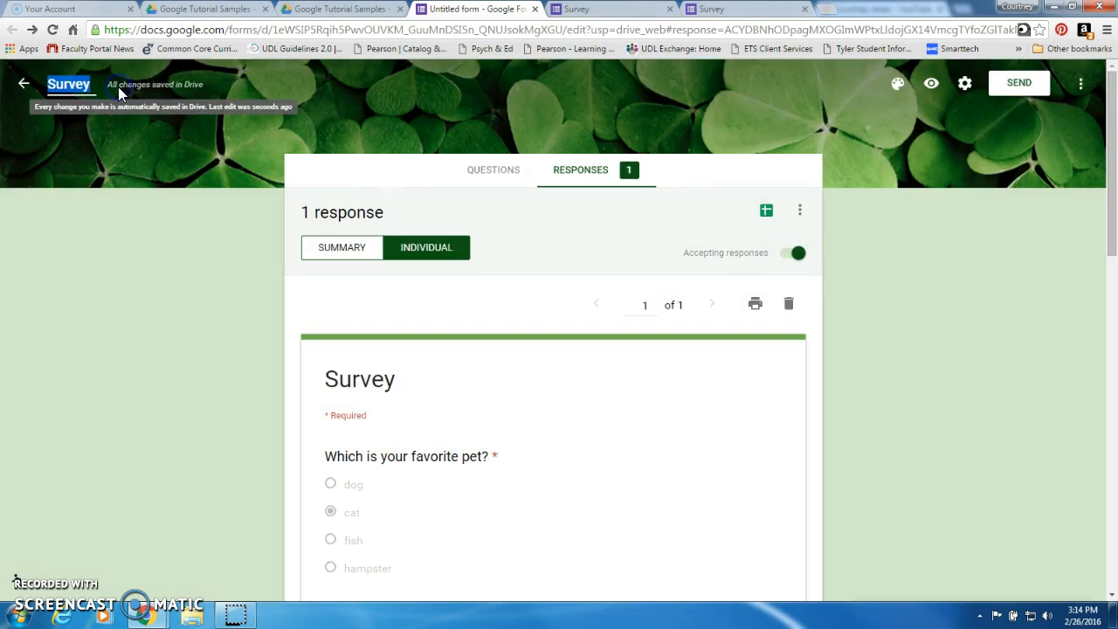
pyautogui.click(766, 213)
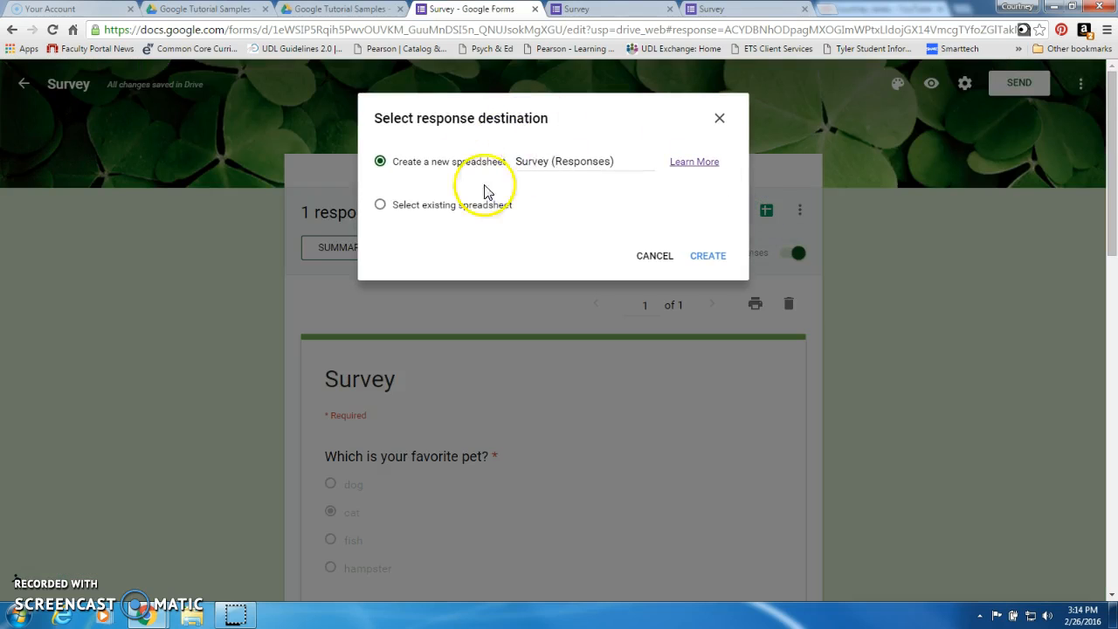
pyautogui.click(712, 260)
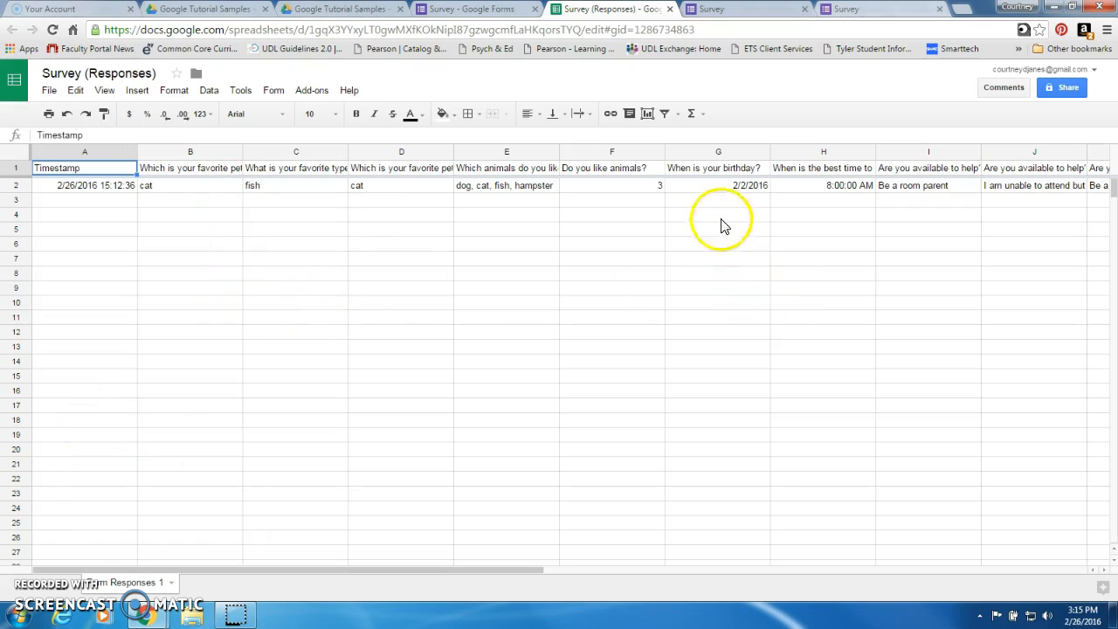
pyautogui.click(482, 10)
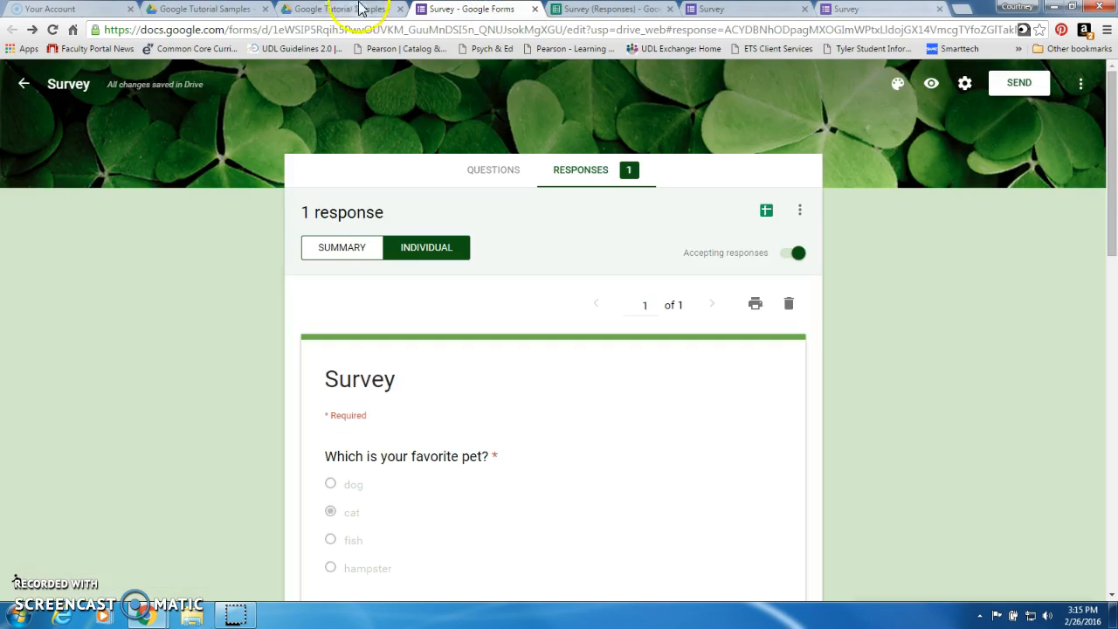